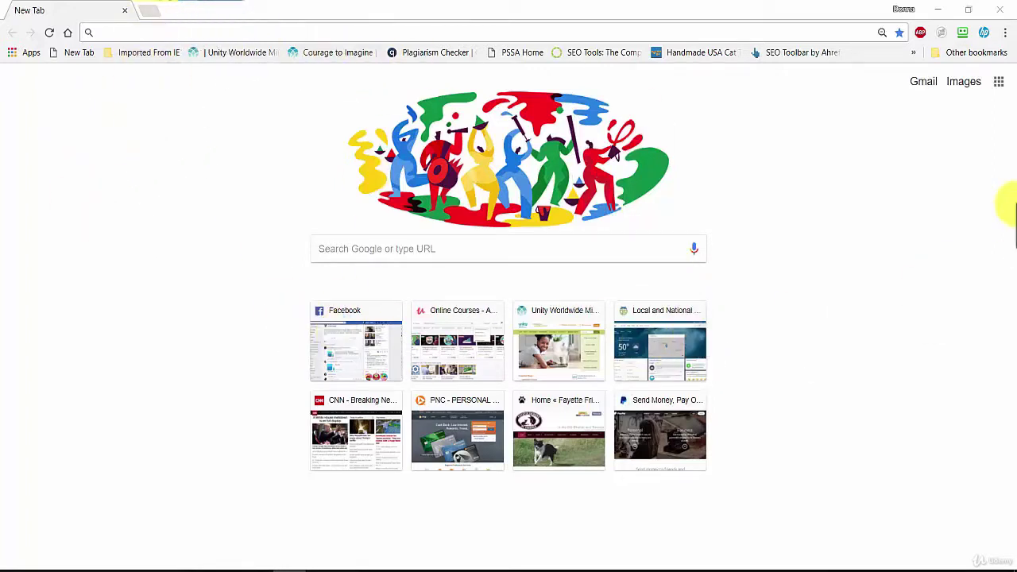
Open the browser's extensions page and go to the Chrome Web Store to get more extensions
click(1006, 33)
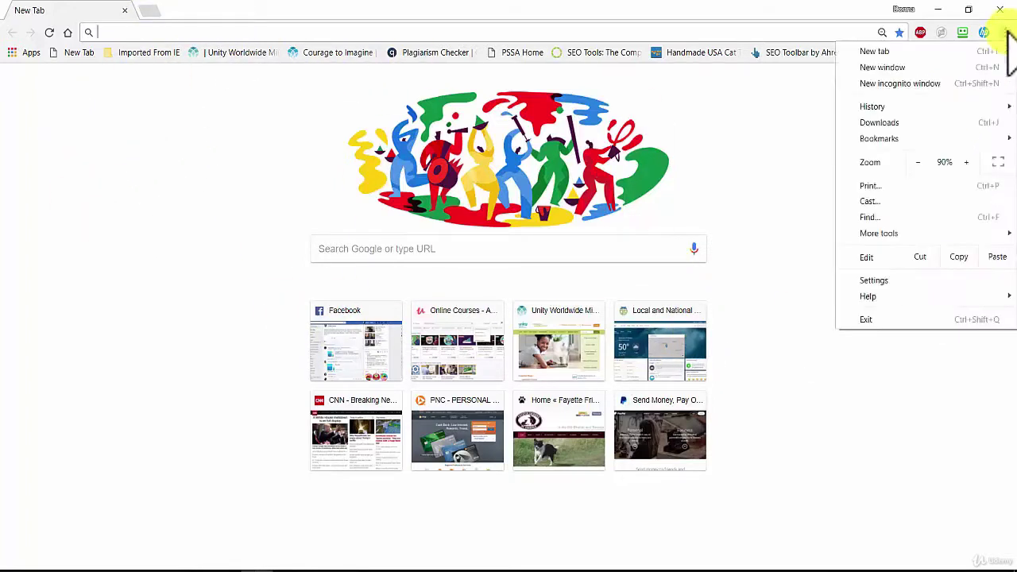
mouse_move(894, 232)
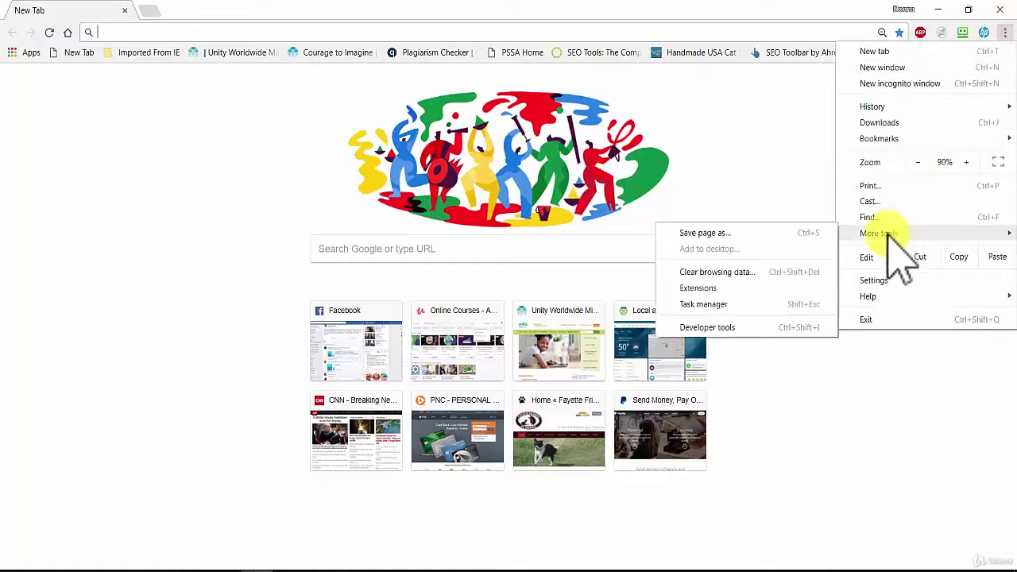
click(710, 287)
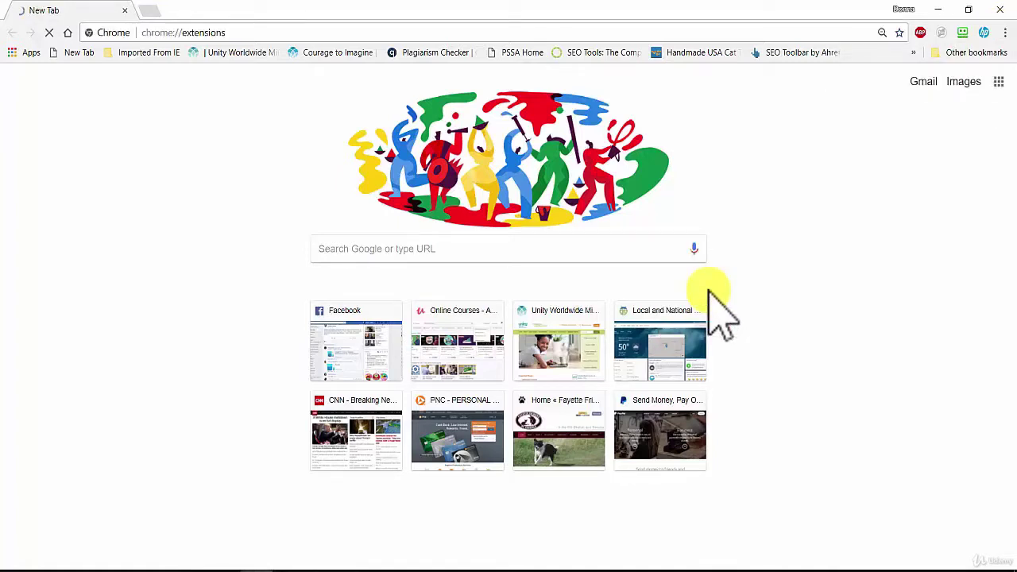
drag(1009, 159, 1007, 552)
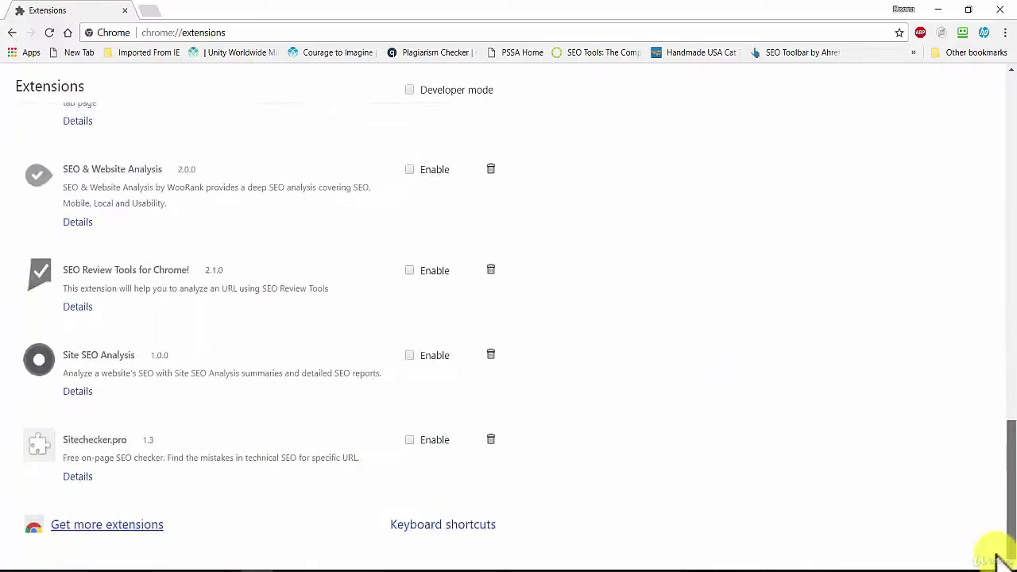
click(134, 526)
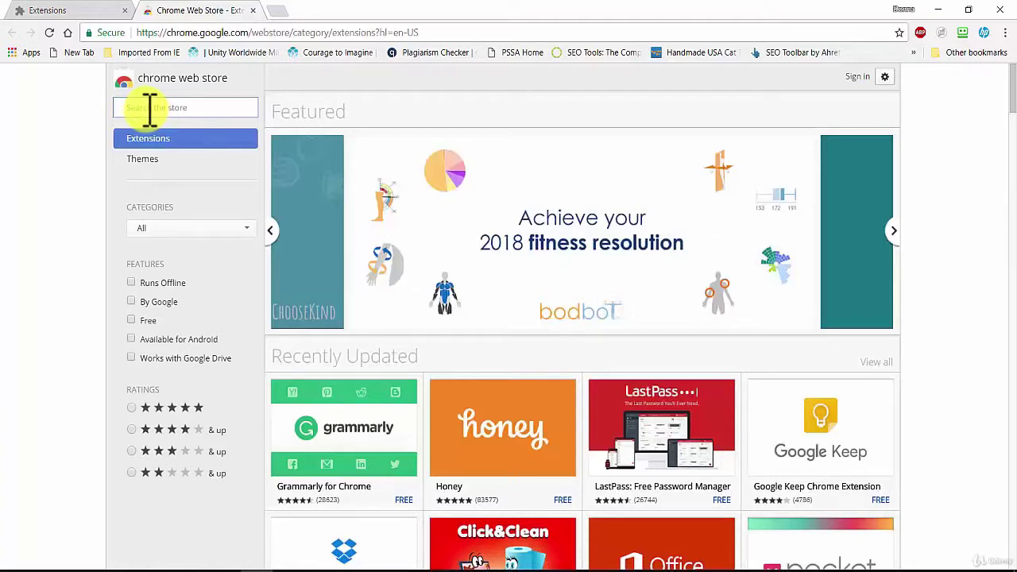
Search the Chrome Web Store for "moz toolbar"
text(Moz)
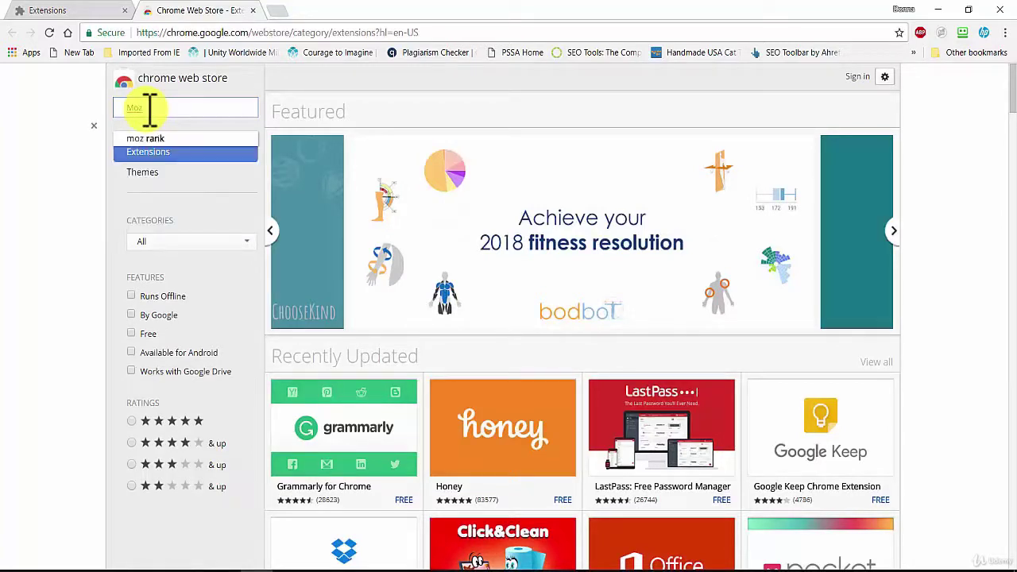
text( Toolbar)
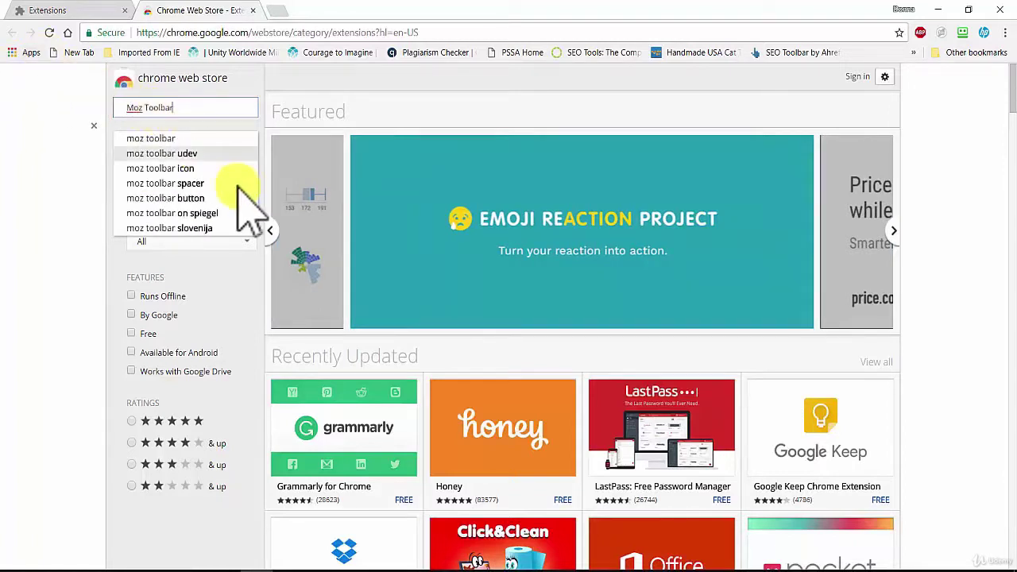
click(147, 140)
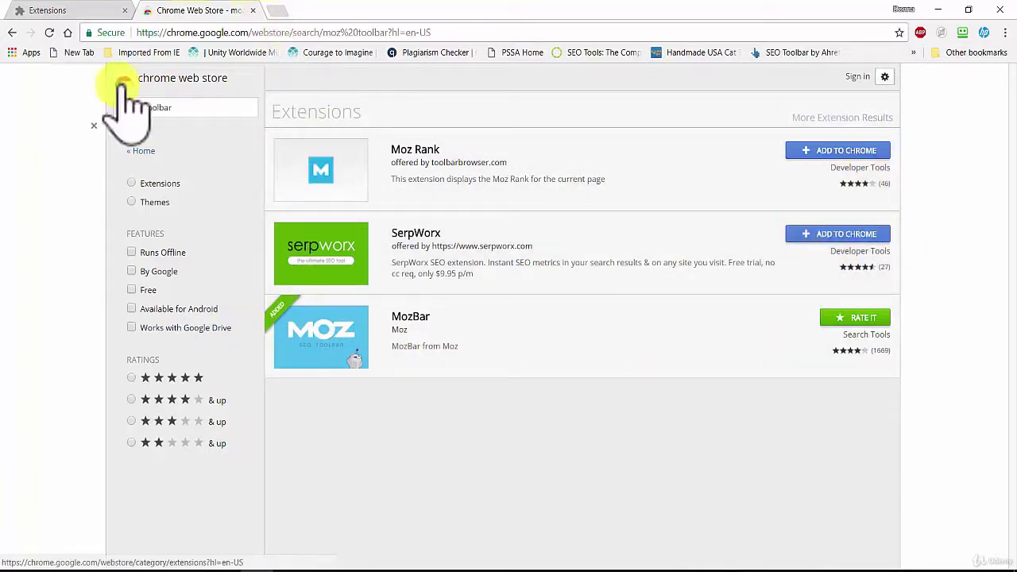
Close the Chrome Web Store and enable the MozBar extension in the list of installed extensions
click(12, 33)
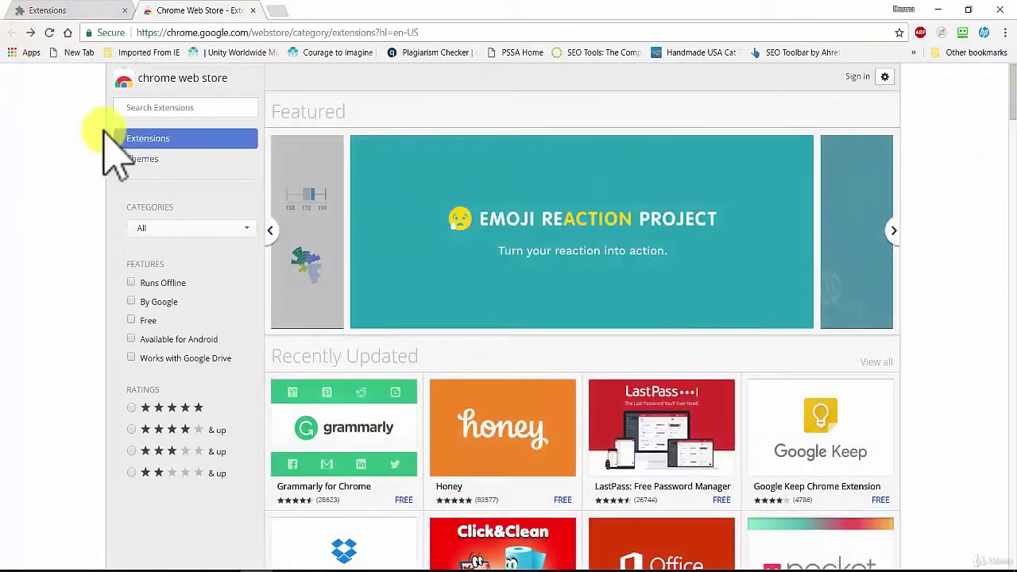
click(255, 11)
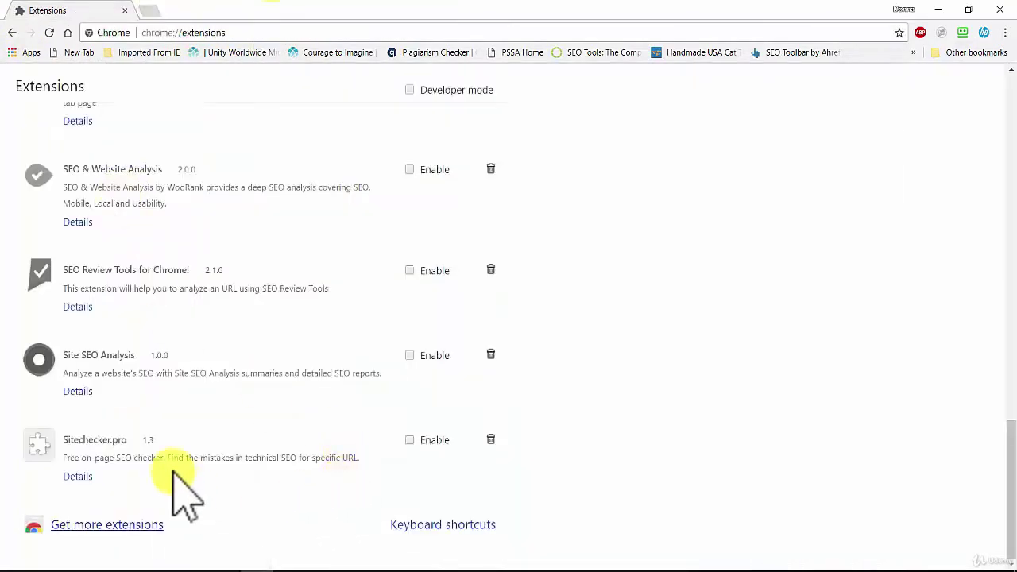
drag(1011, 477, 1011, 349)
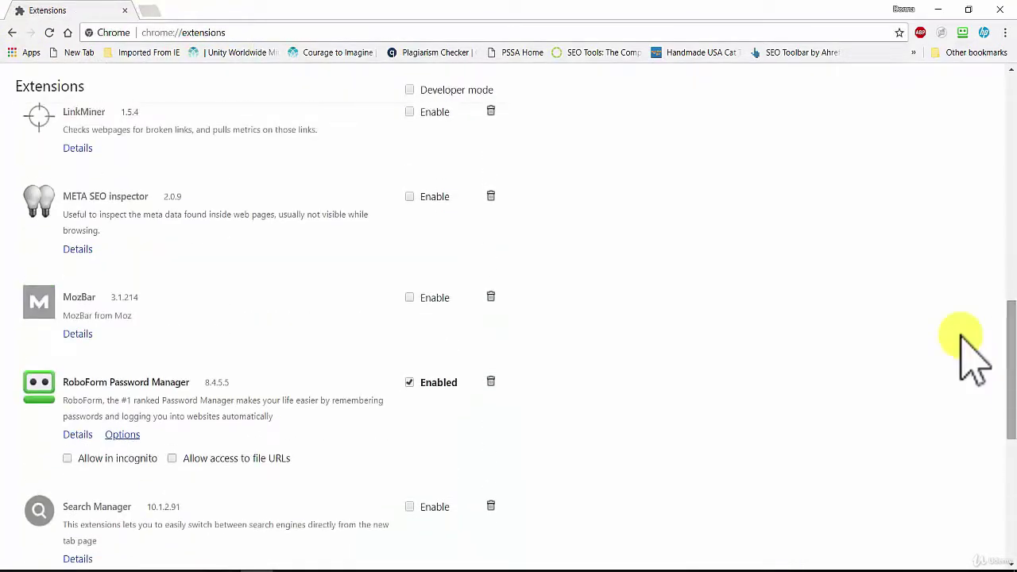
click(410, 298)
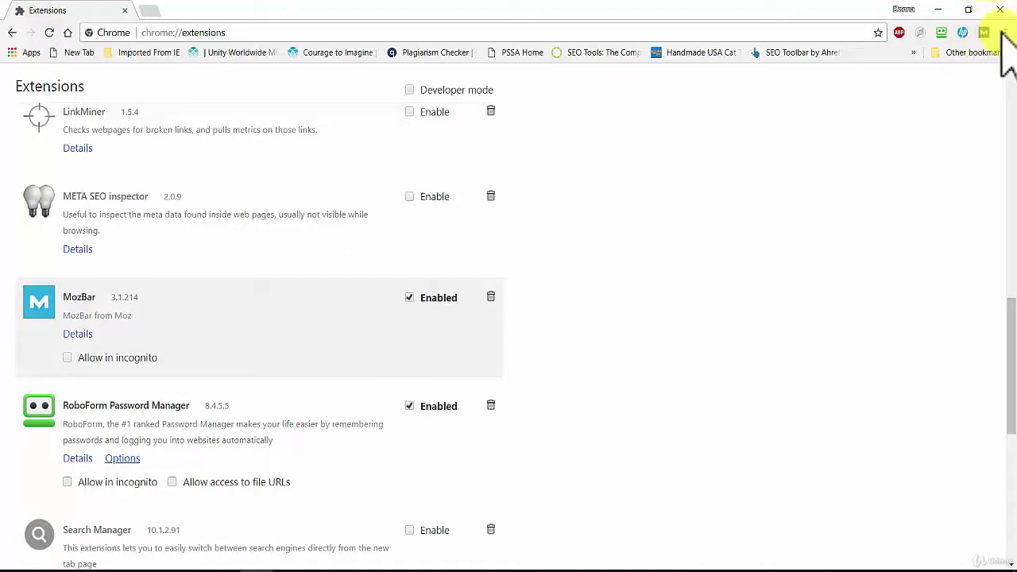
click(214, 32)
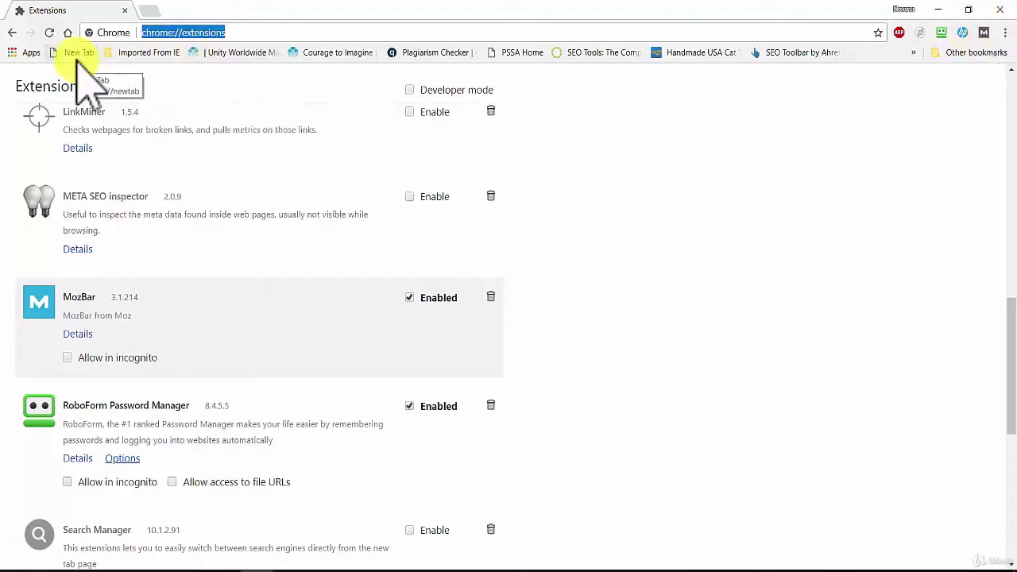
text(www.)
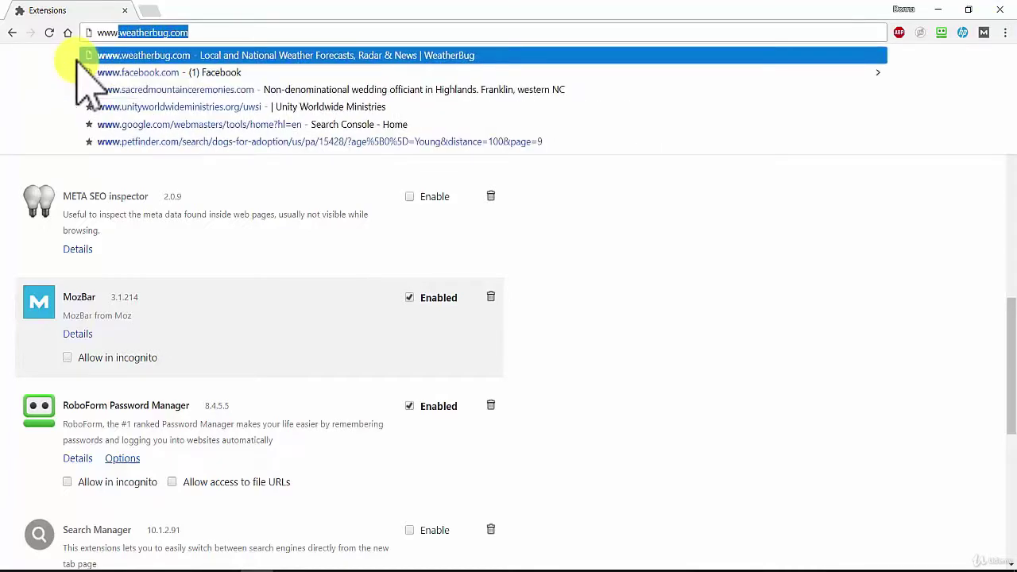
text(angelf)
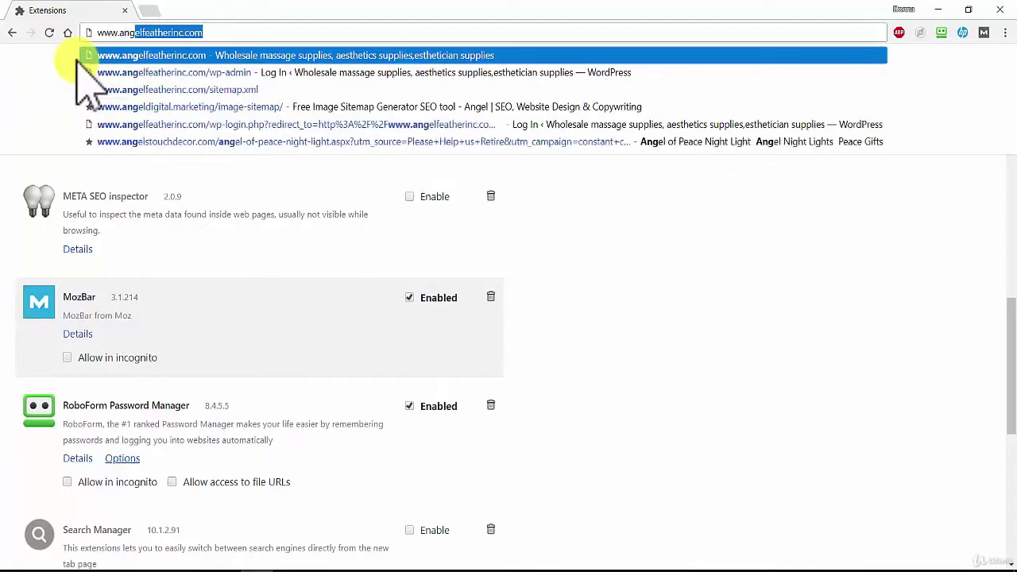
key(Return)
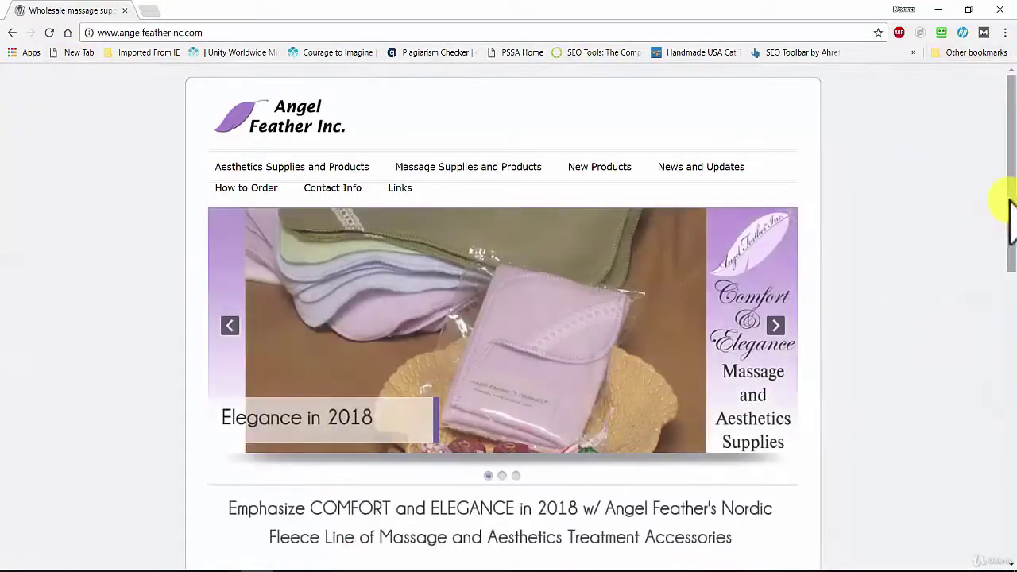
drag(1013, 227, 1010, 107)
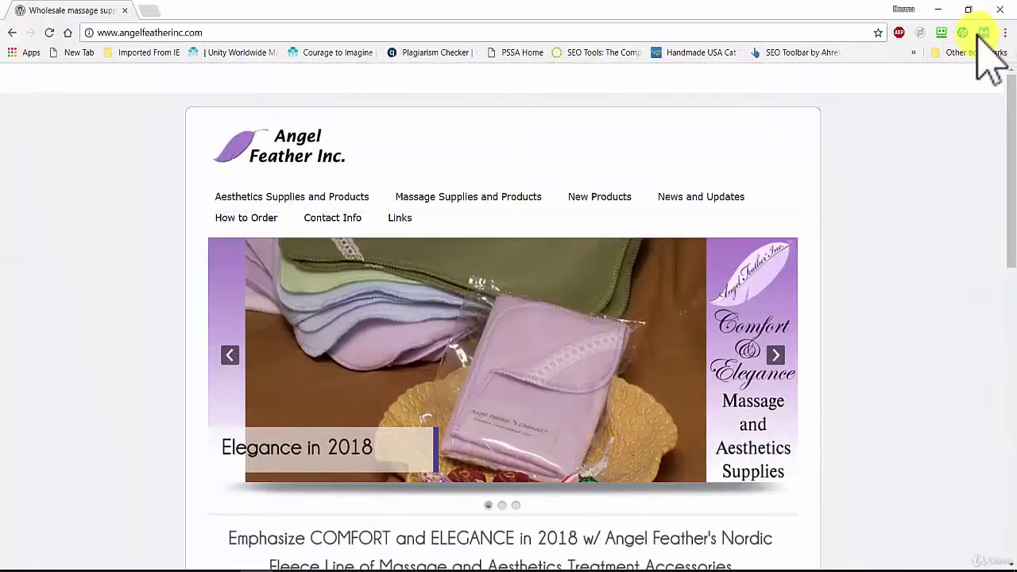
Turn on MozBar for the page and examine the site's authority, spam score and inbound links in Open Site Explorer
click(984, 33)
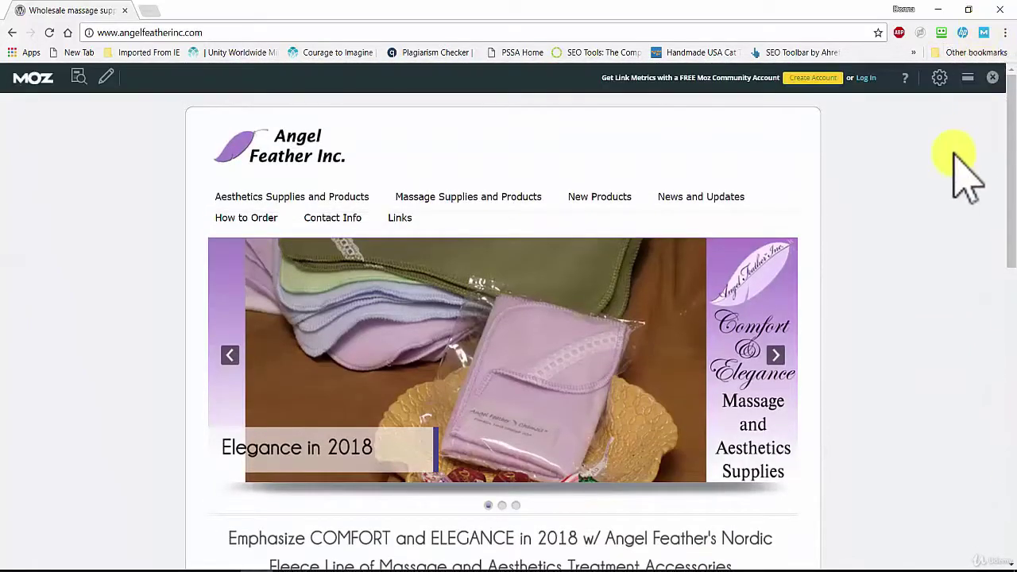
click(940, 78)
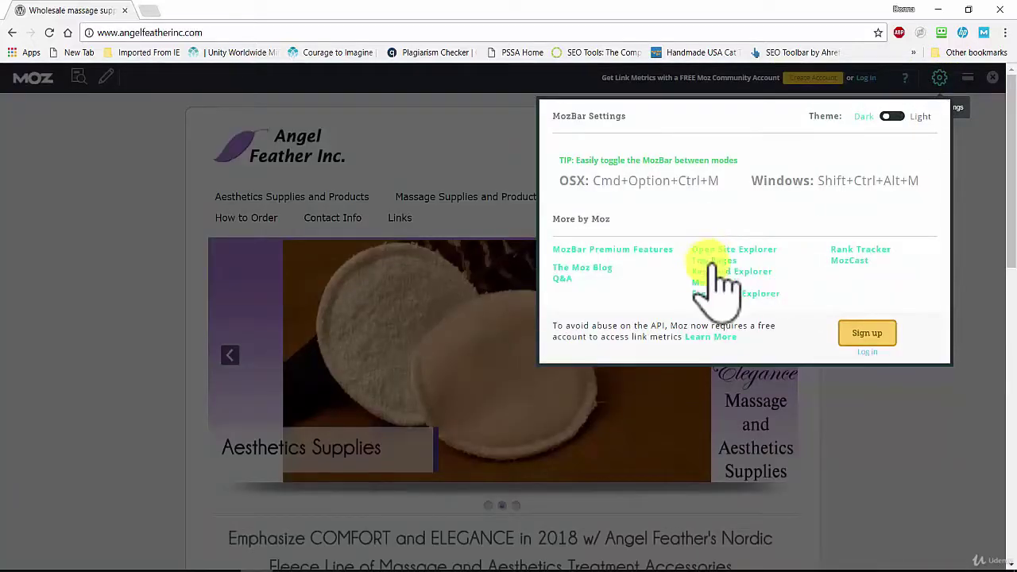
click(763, 251)
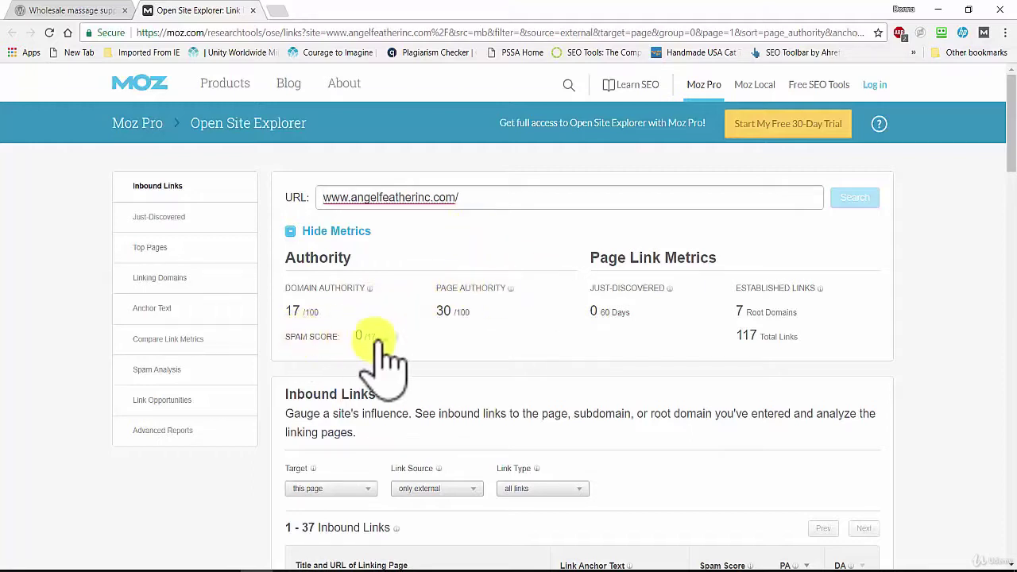
mouse_move(386, 344)
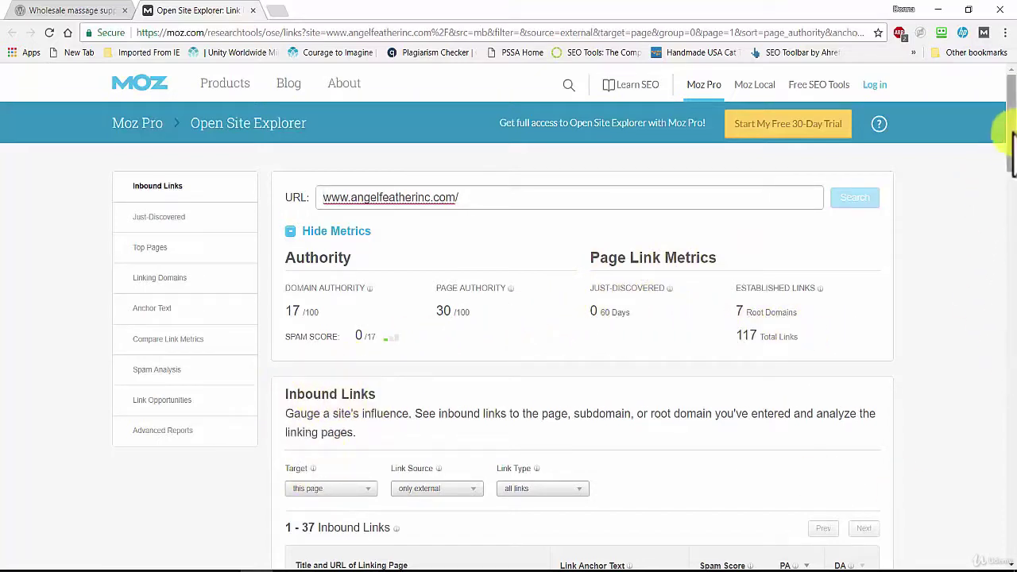
drag(1011, 137, 1011, 95)
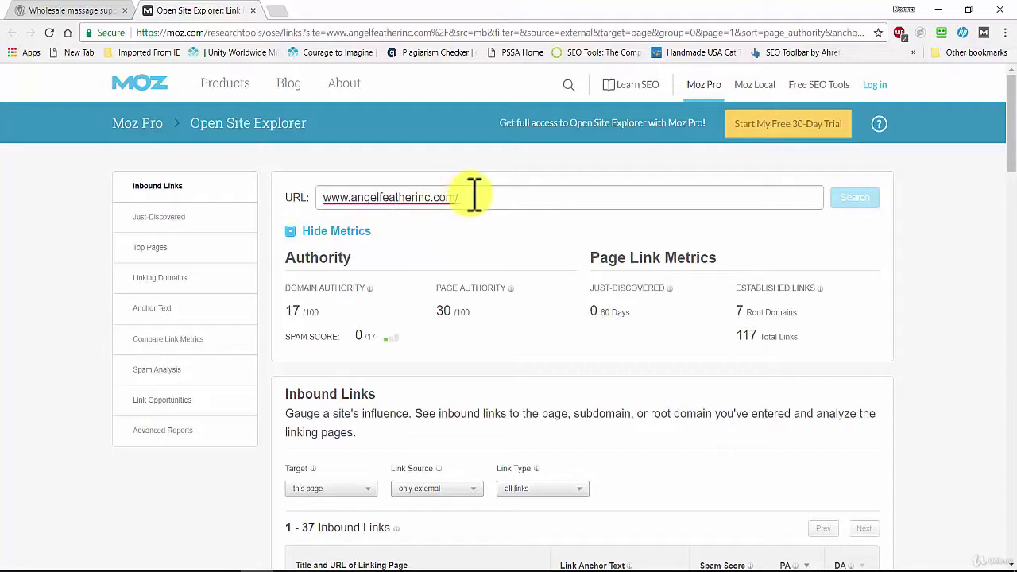
drag(474, 195, 272, 215)
text(w)
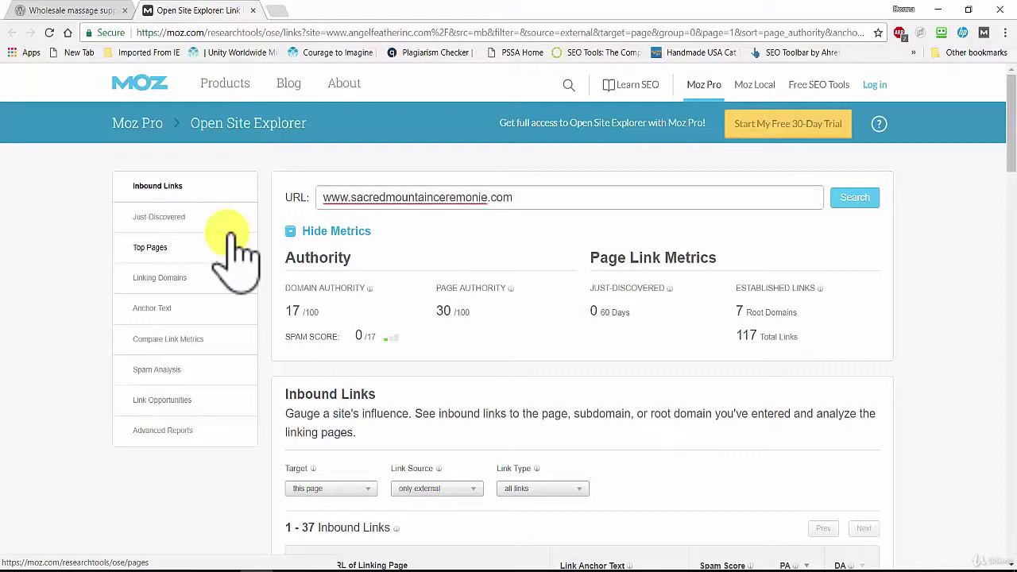
drag(512, 197, 492, 199)
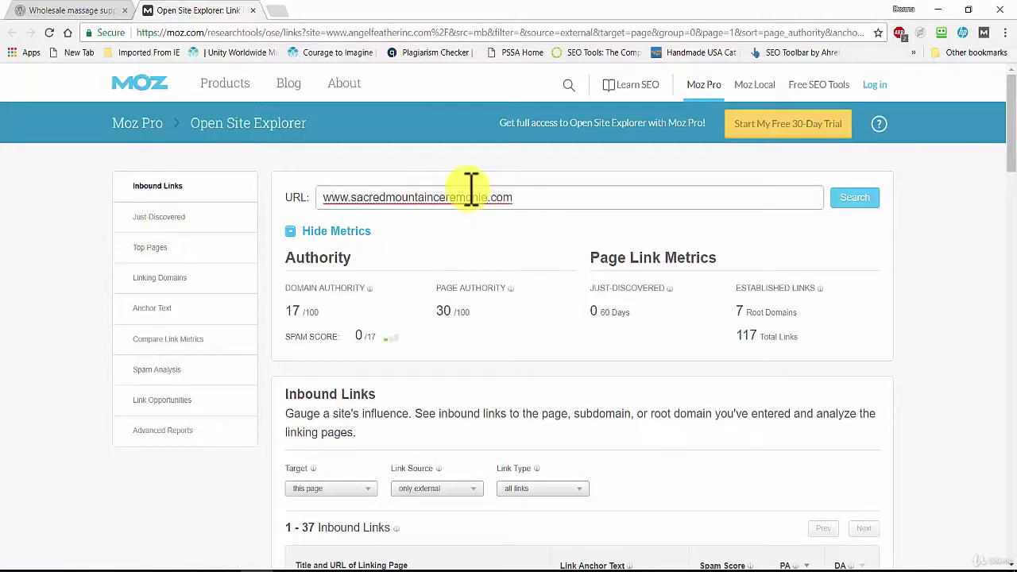
text(s)
click(857, 198)
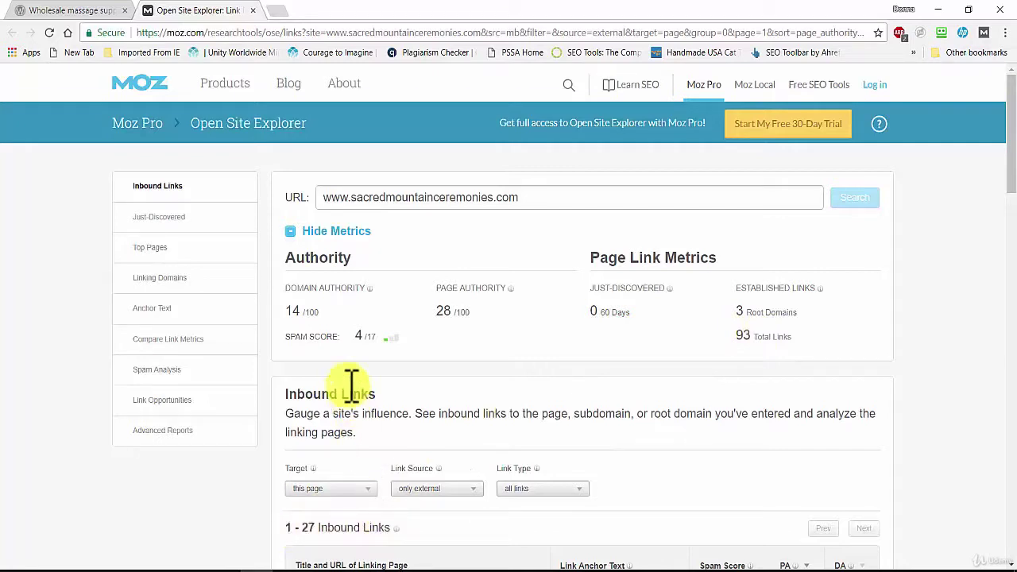
mouse_move(385, 337)
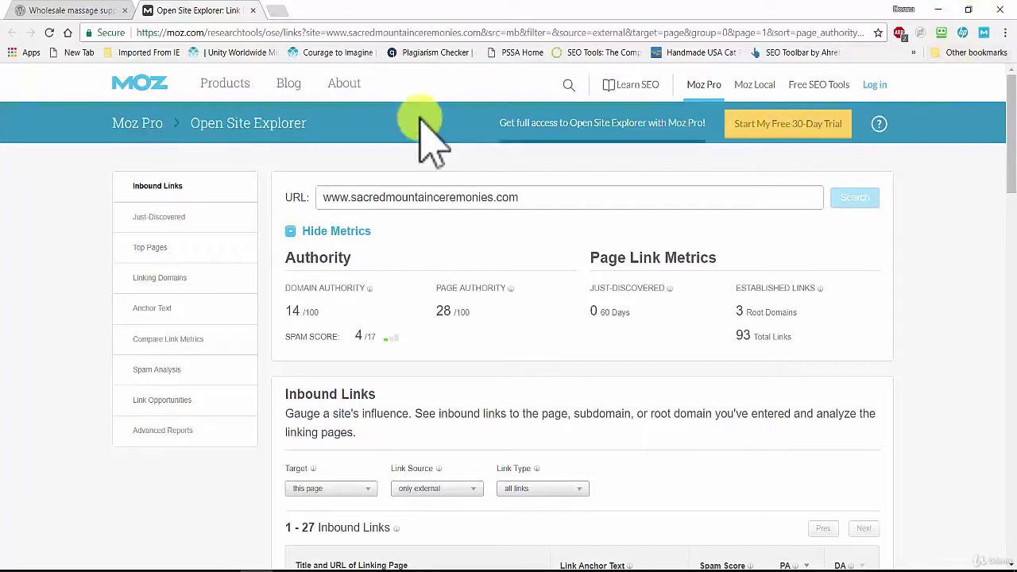
Close the Moz research tab and dismiss the MozBar settings on the angelfeatherinc.com page
click(131, 122)
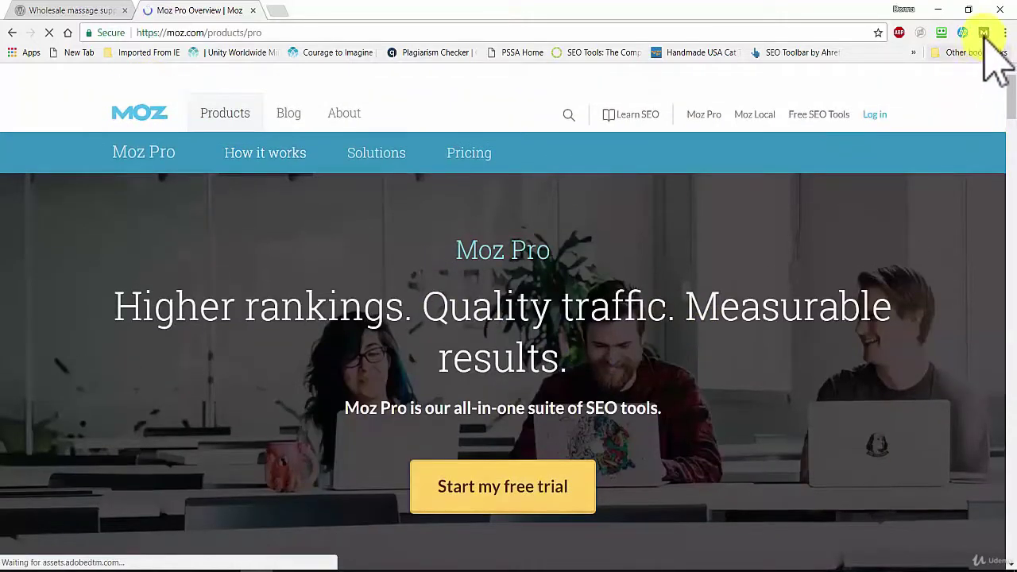
click(985, 38)
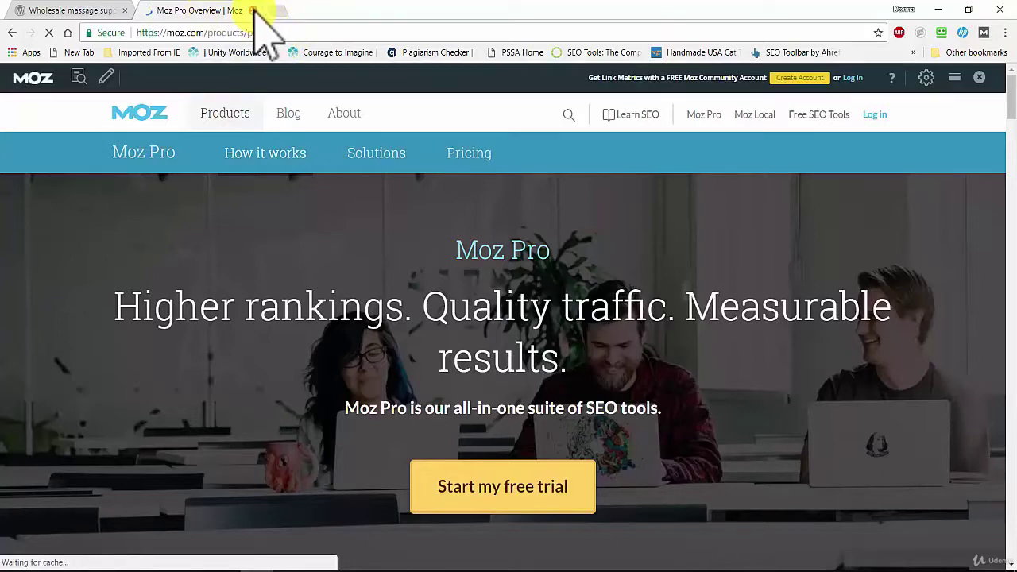
key(ctrl+w)
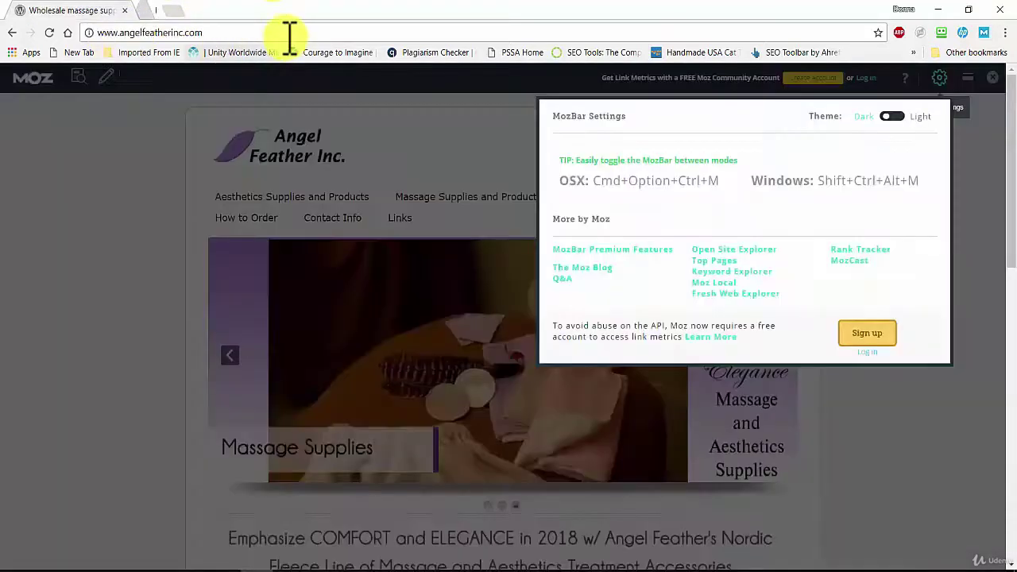
click(230, 86)
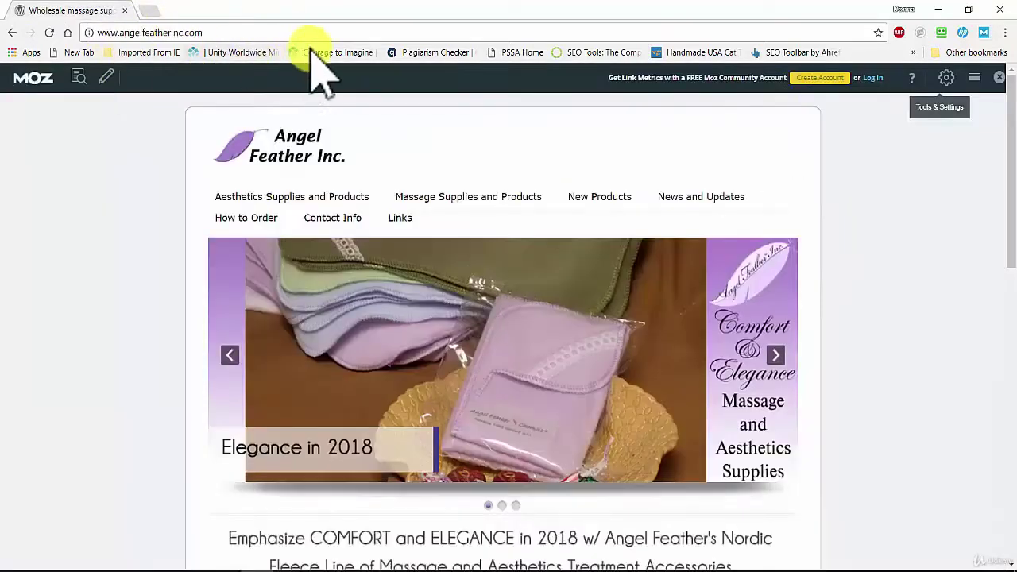
Open Keyword Explorer from the MozBar tools and settings
click(947, 79)
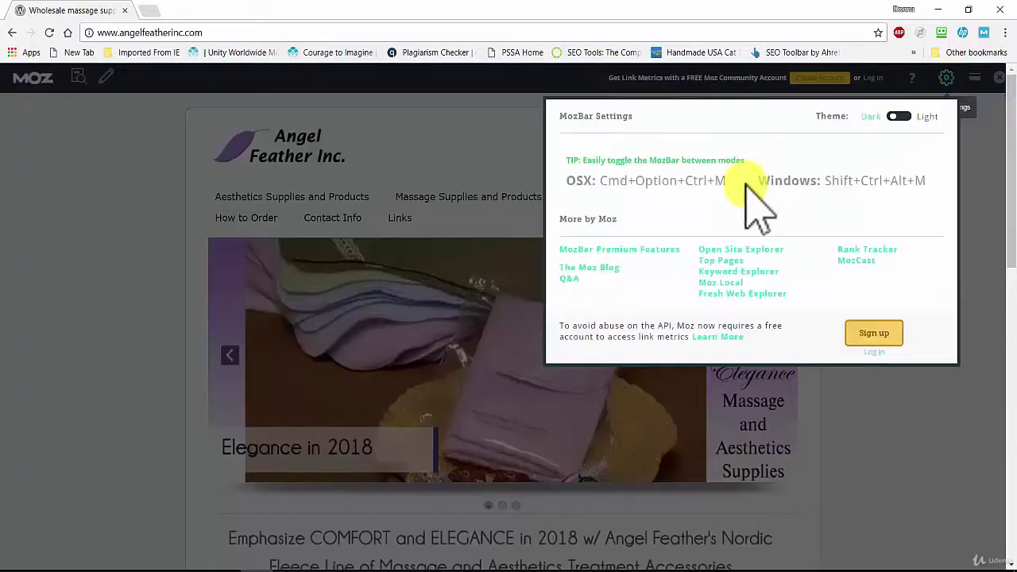
click(752, 277)
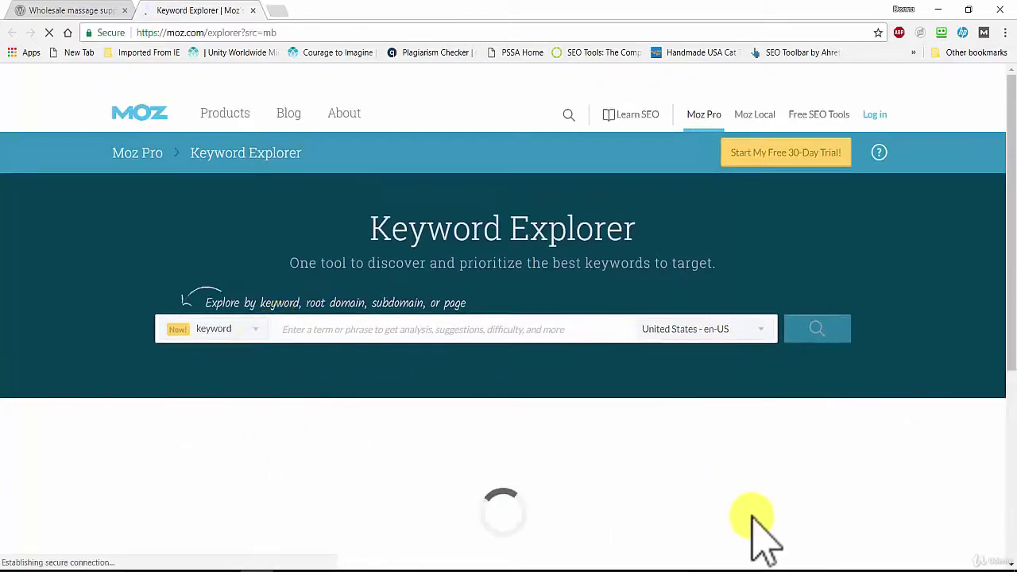
drag(1010, 307, 1010, 352)
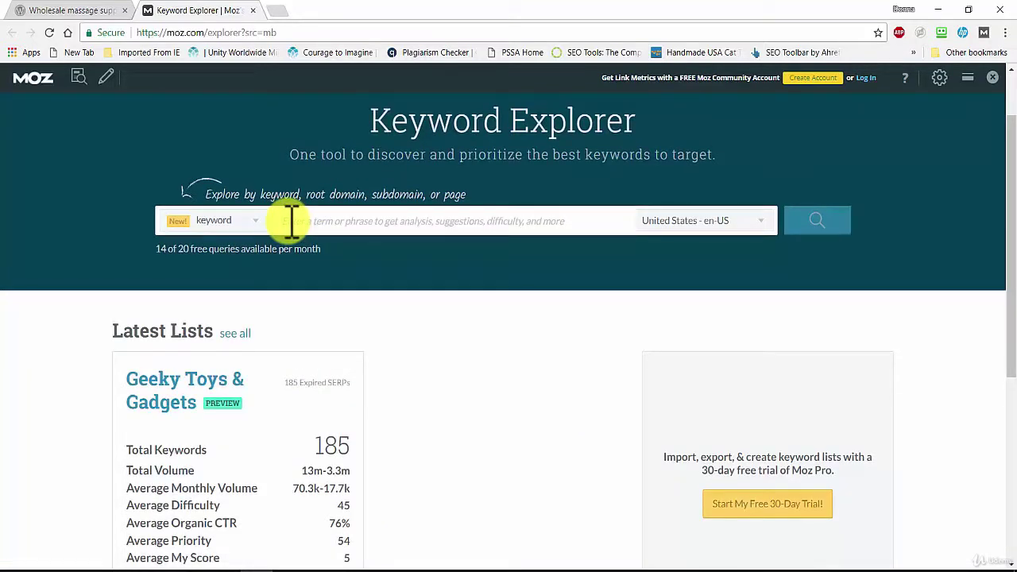
click(293, 221)
text(http://www.angelfeatherinc.com)
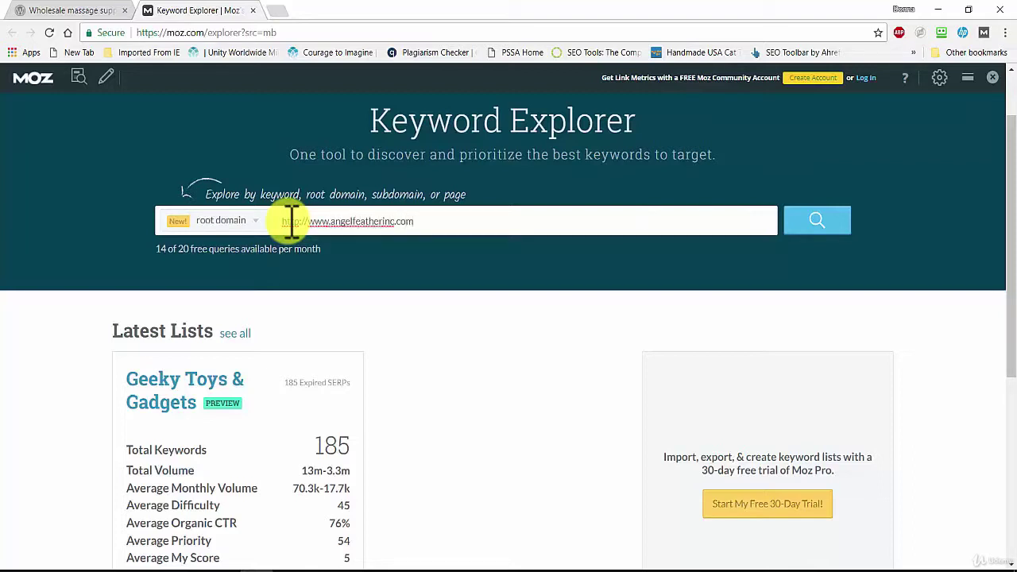
click(815, 223)
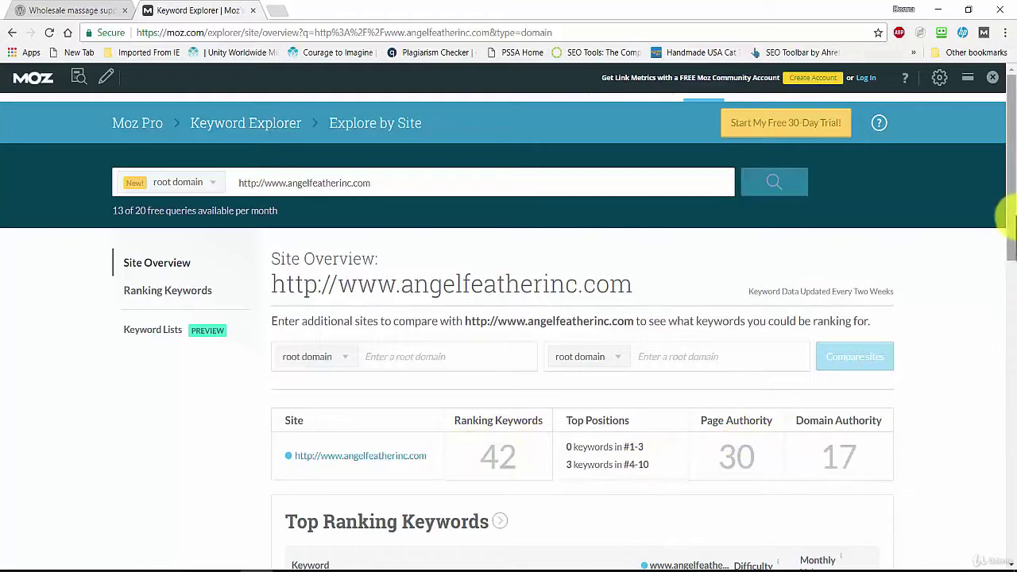
drag(1007, 207, 1011, 286)
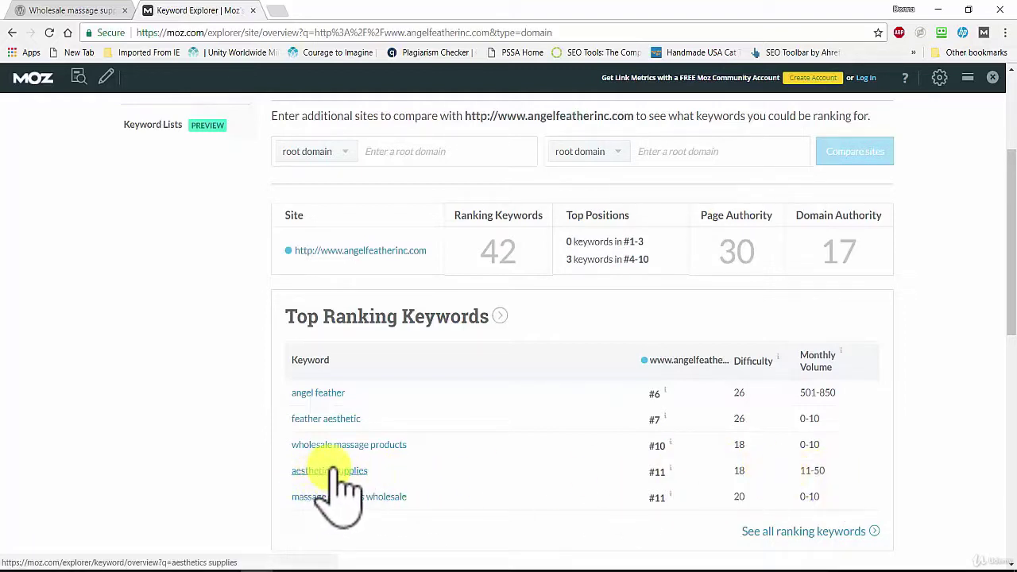
drag(1006, 261, 1006, 274)
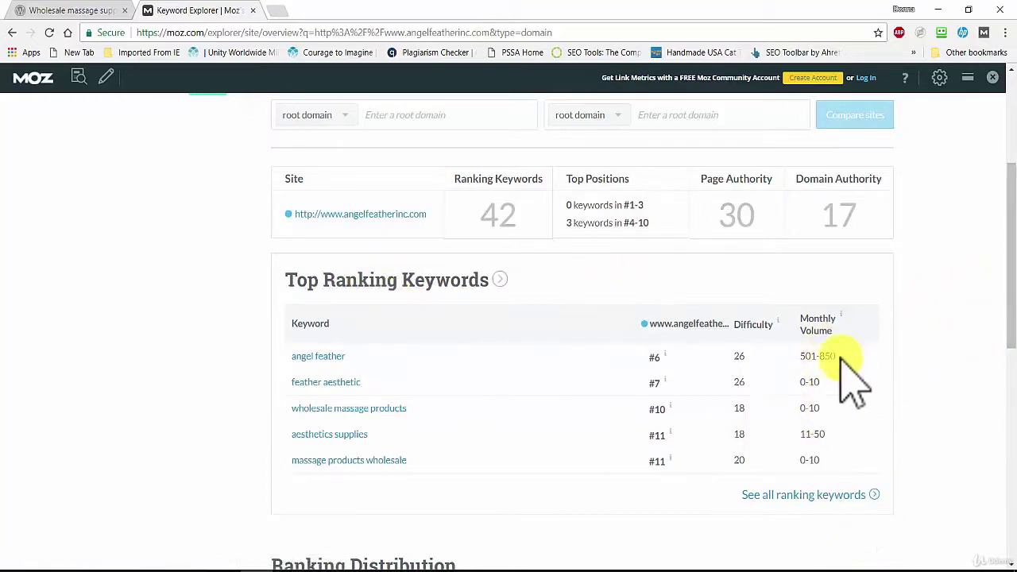
mouse_move(831, 334)
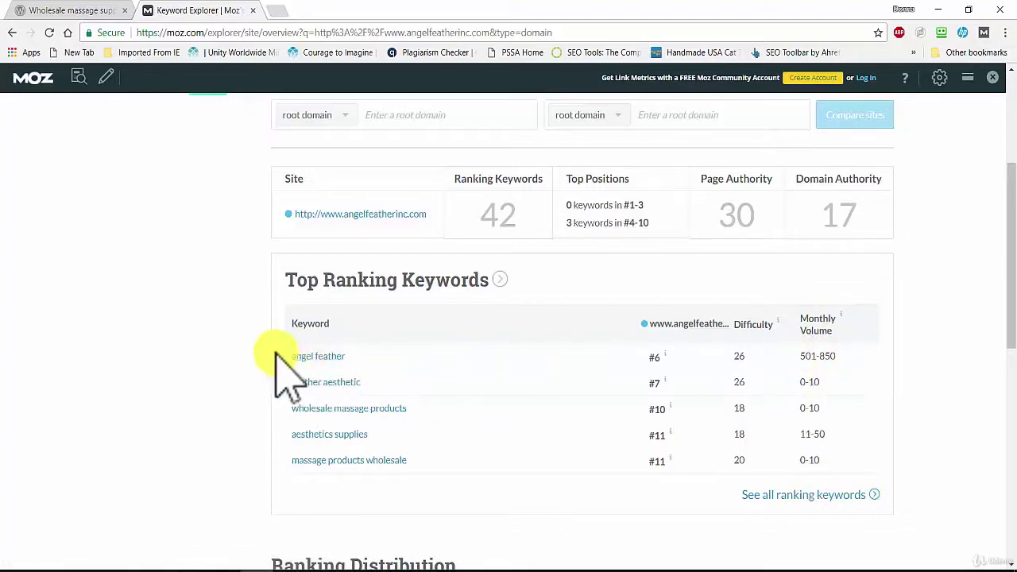
drag(1012, 316, 1007, 199)
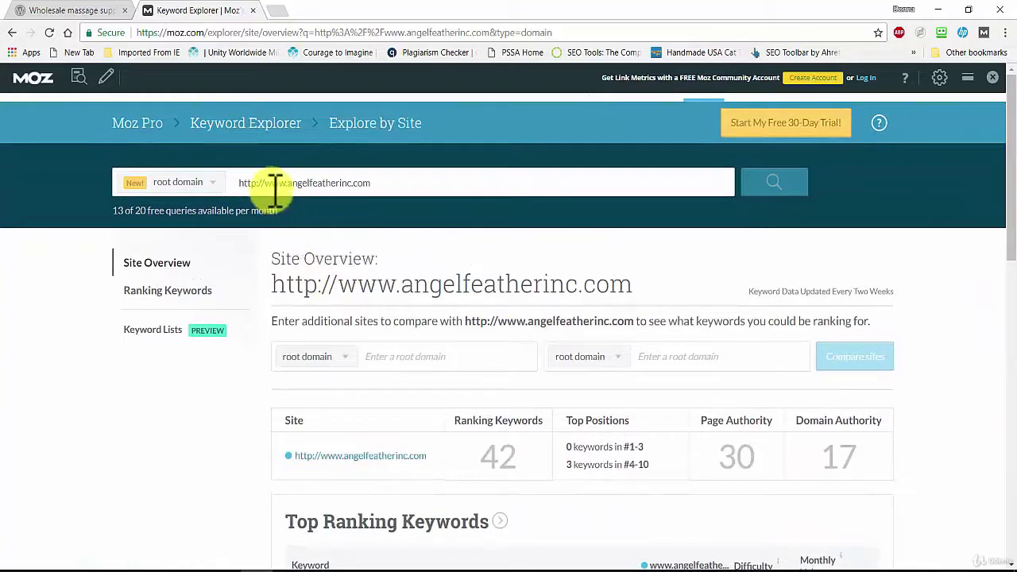
drag(288, 183, 447, 171)
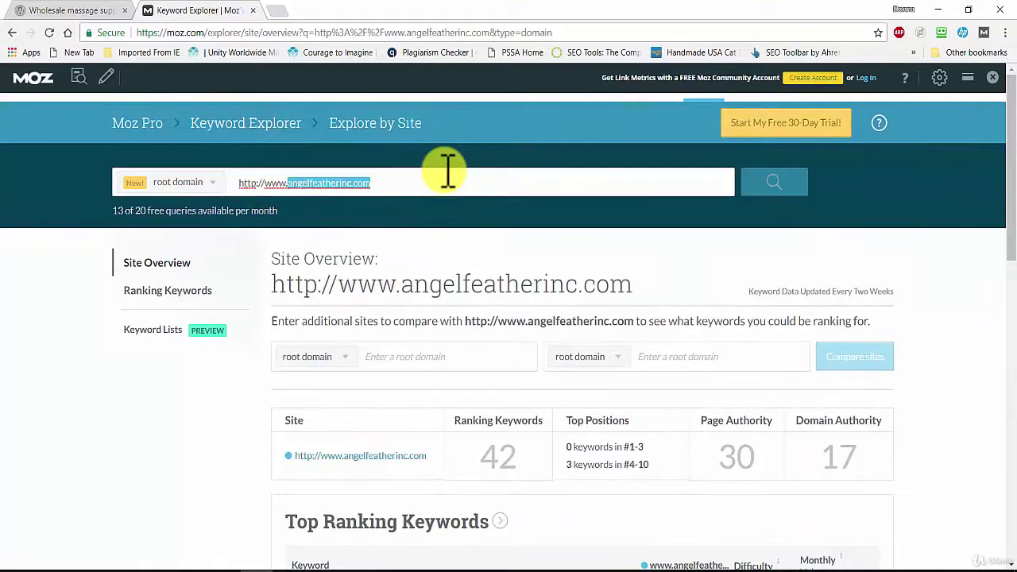
key(BackSpace)
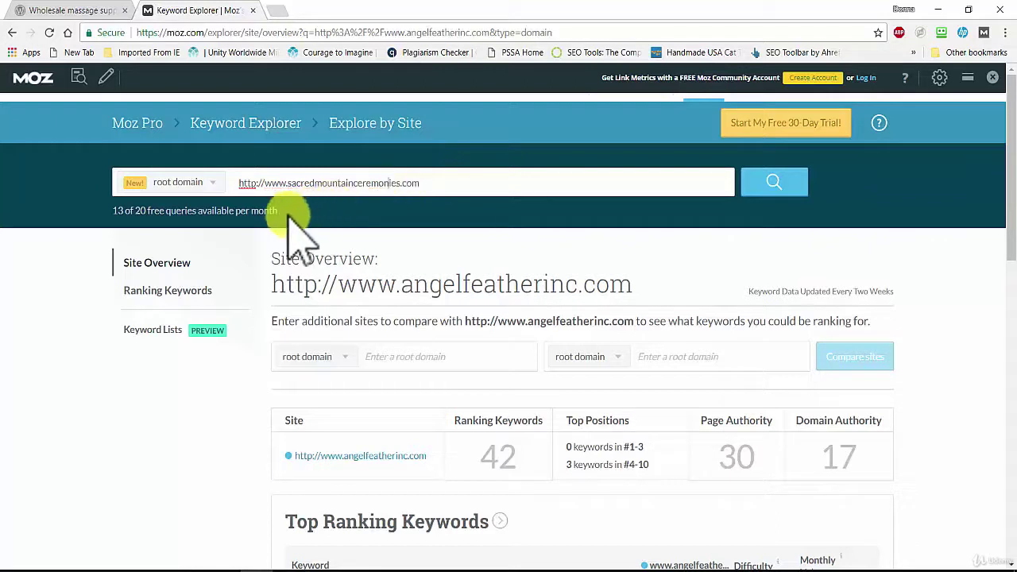
click(775, 185)
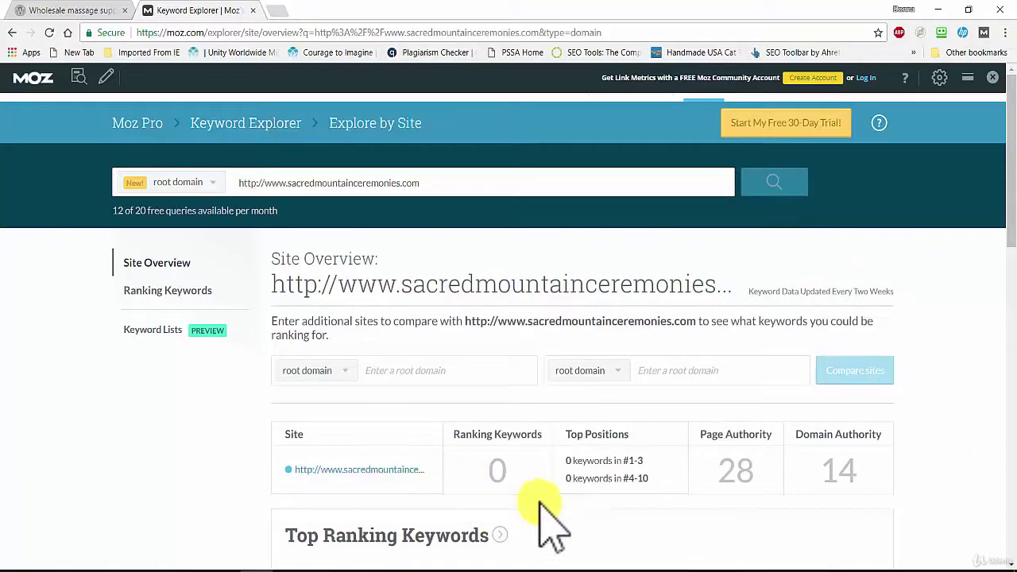
drag(1010, 170, 1000, 199)
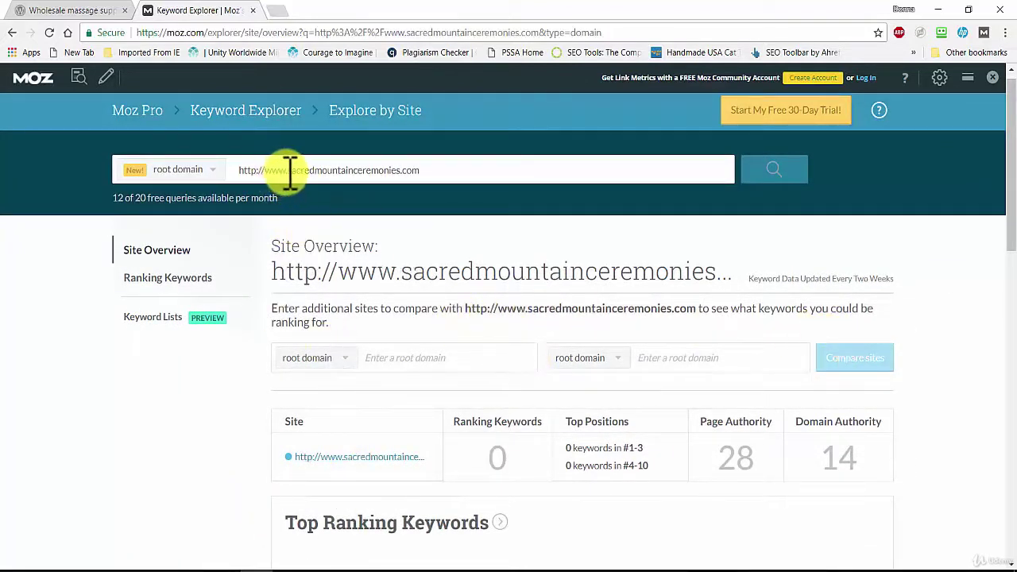
View the Keyword Lists page and return to the site overview of sacredmountainceremonies.com
drag(288, 170, 473, 171)
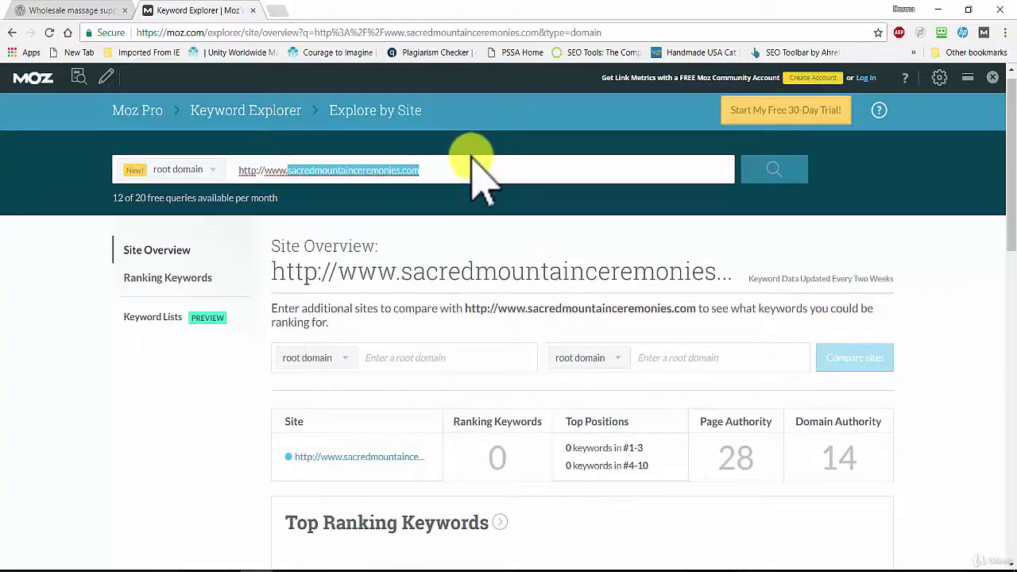
click(151, 318)
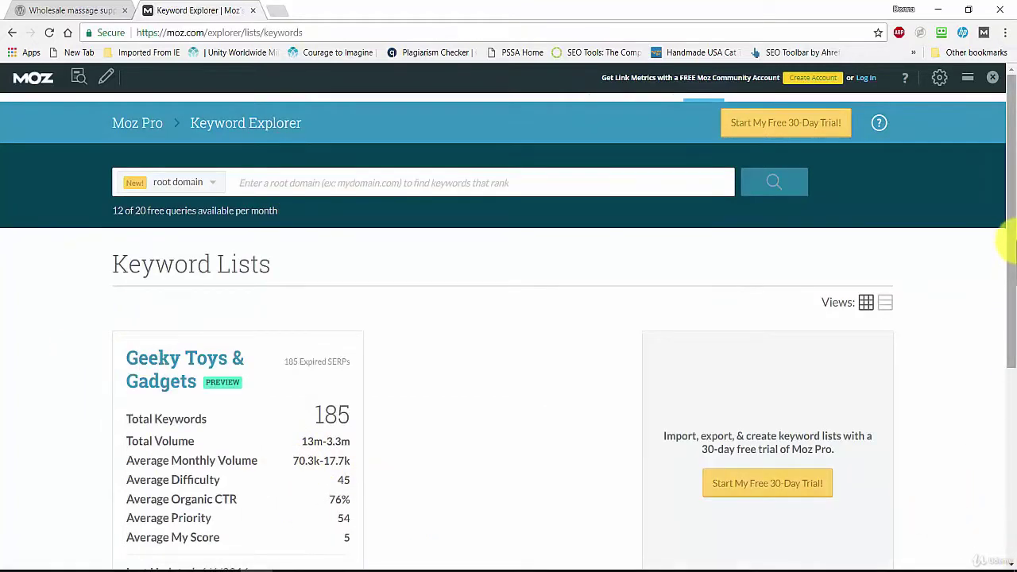
drag(1011, 223, 972, 109)
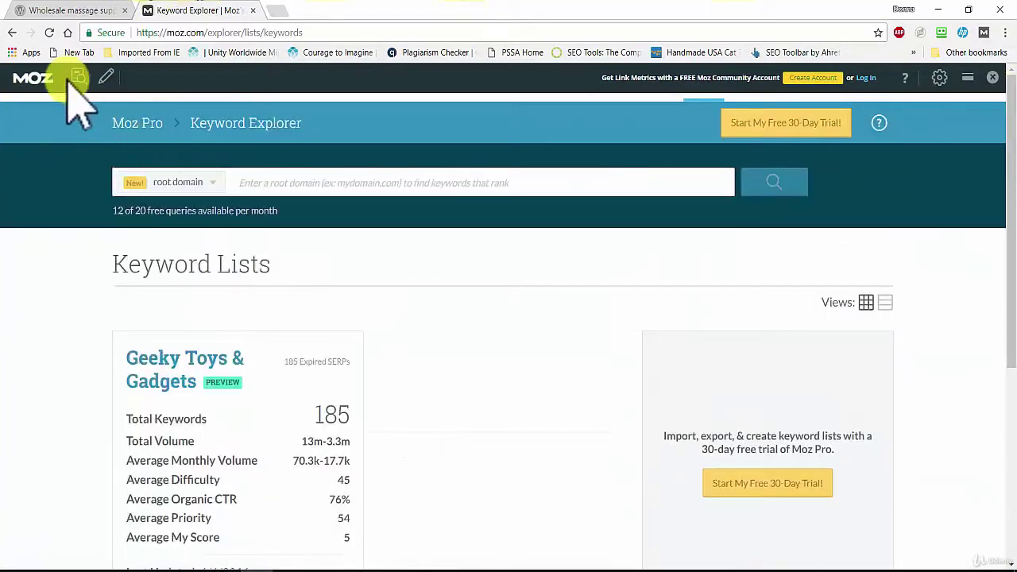
click(12, 33)
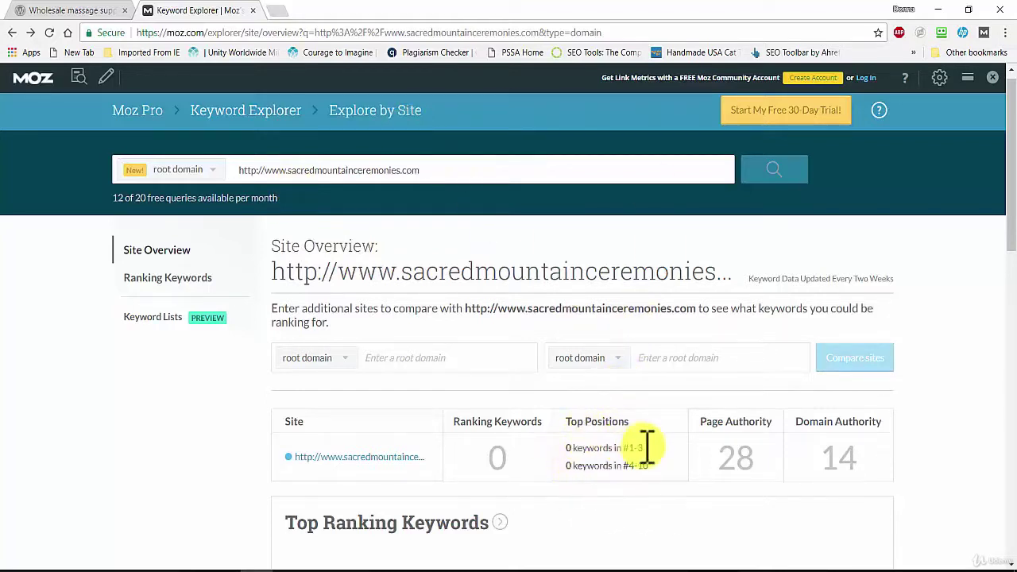
scroll(1003, 163, up, 1)
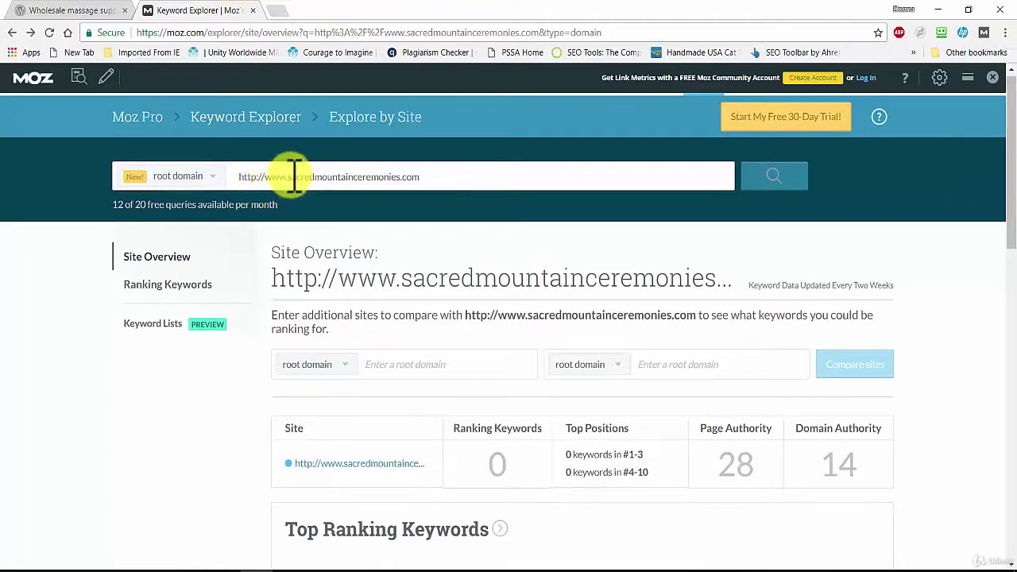
drag(294, 176, 479, 171)
key(BackSpace)
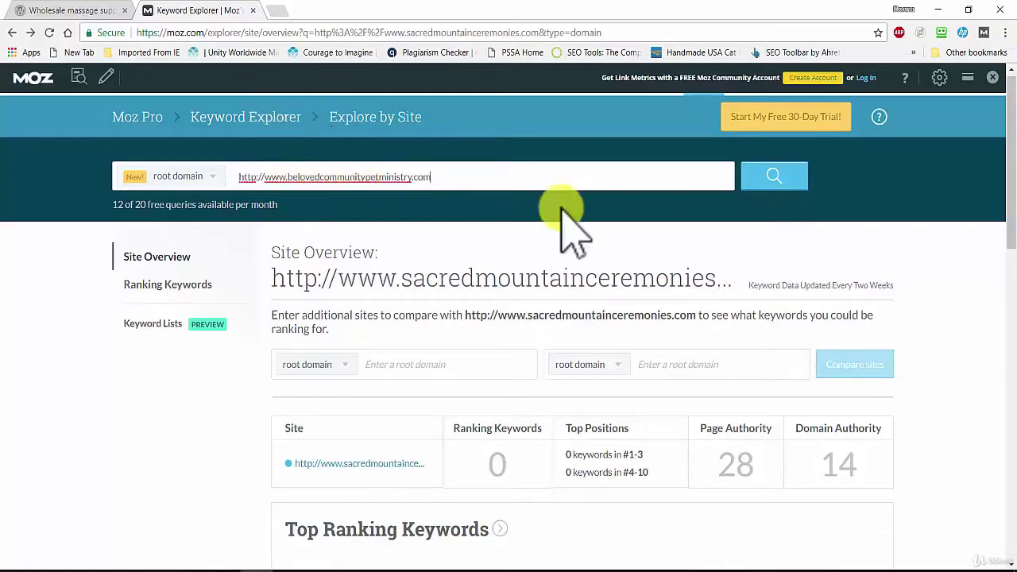
click(783, 181)
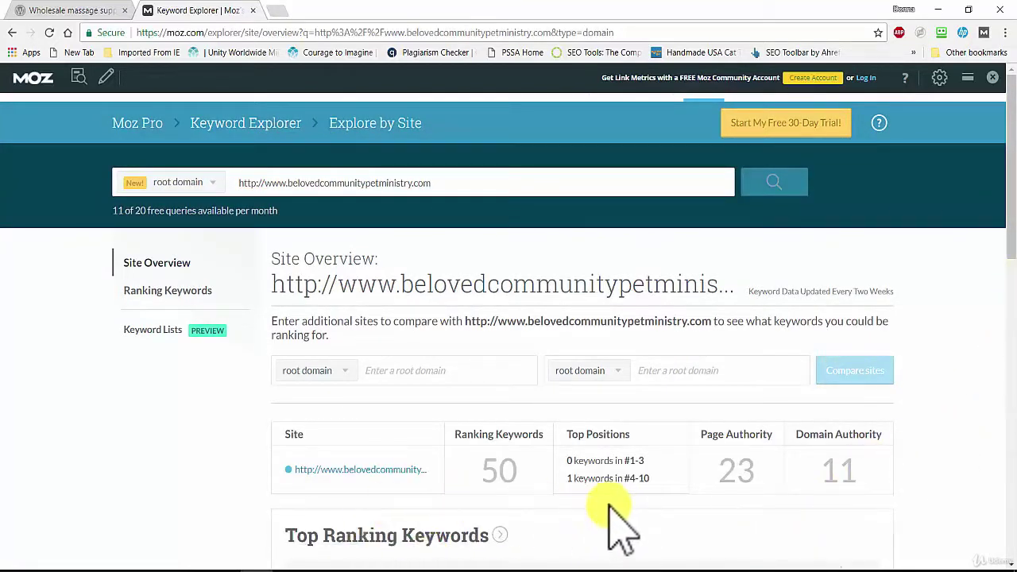
drag(1006, 205, 1007, 321)
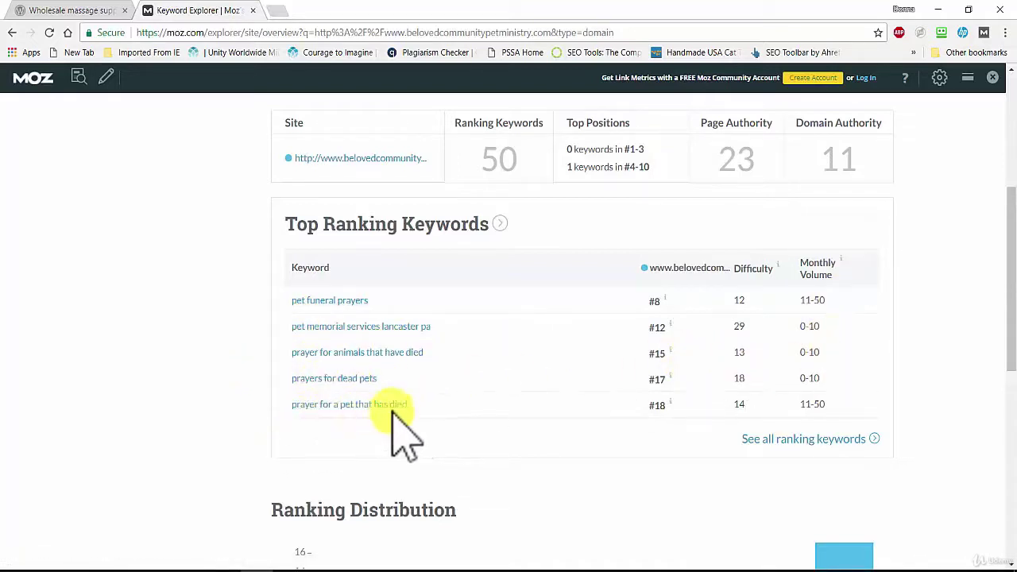
mouse_move(828, 270)
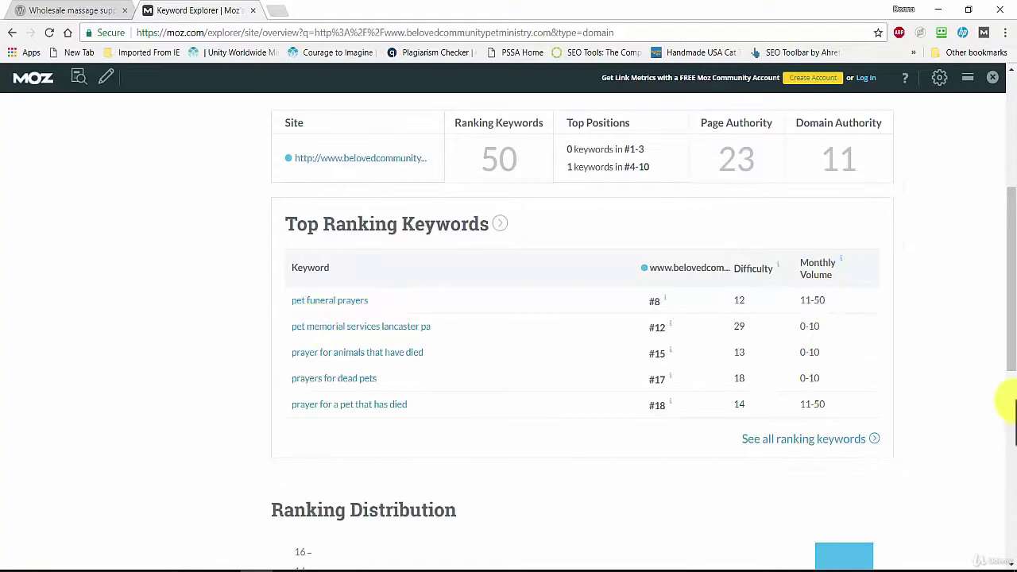
drag(1006, 329, 1006, 139)
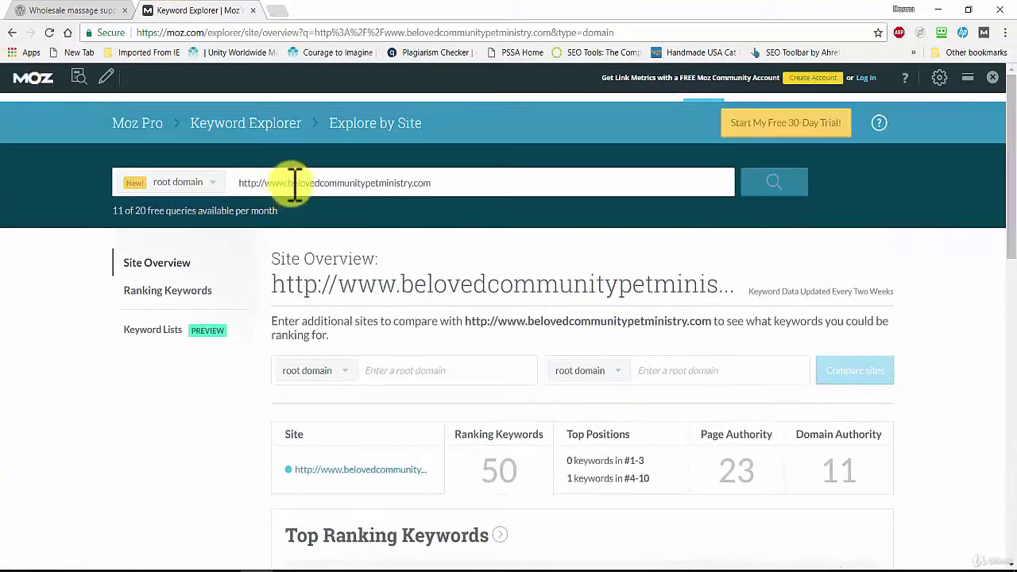
drag(291, 183, 540, 181)
key(BackSpace)
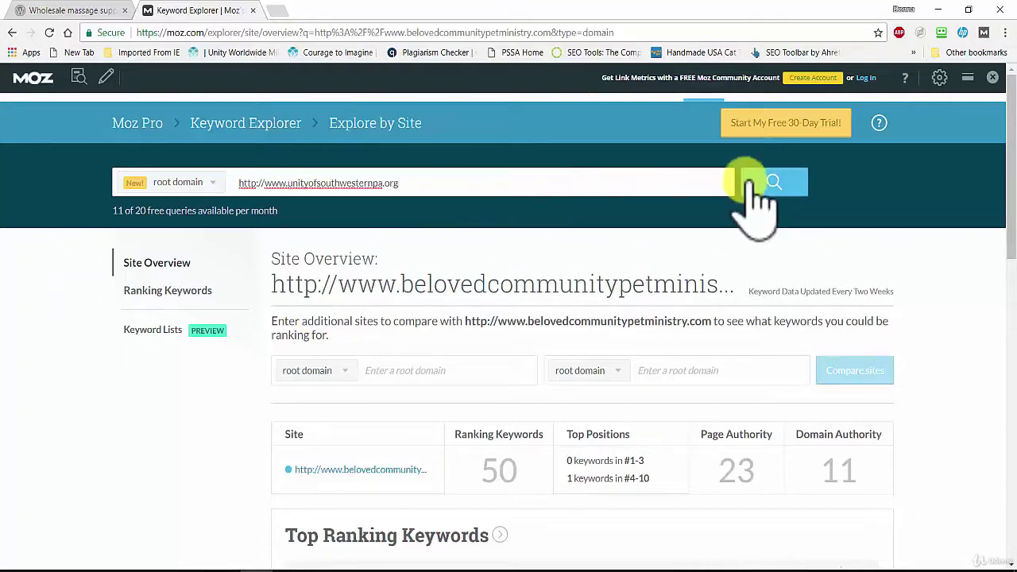
click(776, 182)
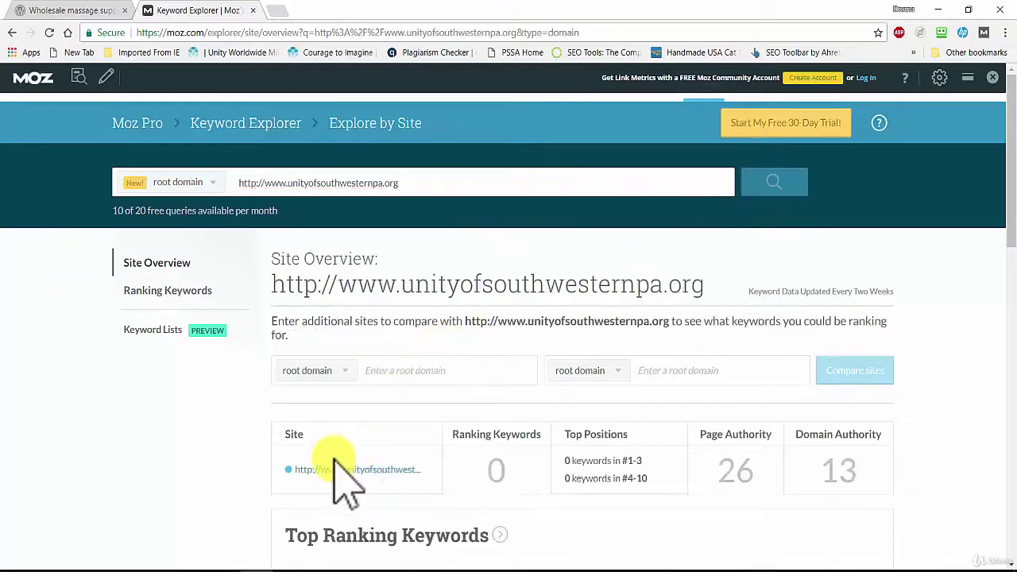
scroll(1006, 186, down, 4)
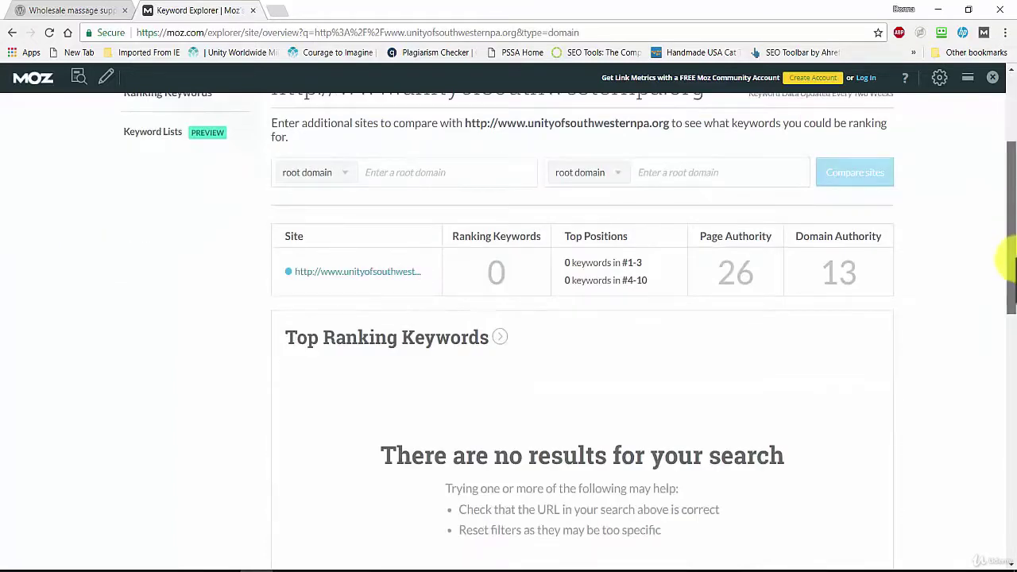
drag(1009, 180, 1000, 107)
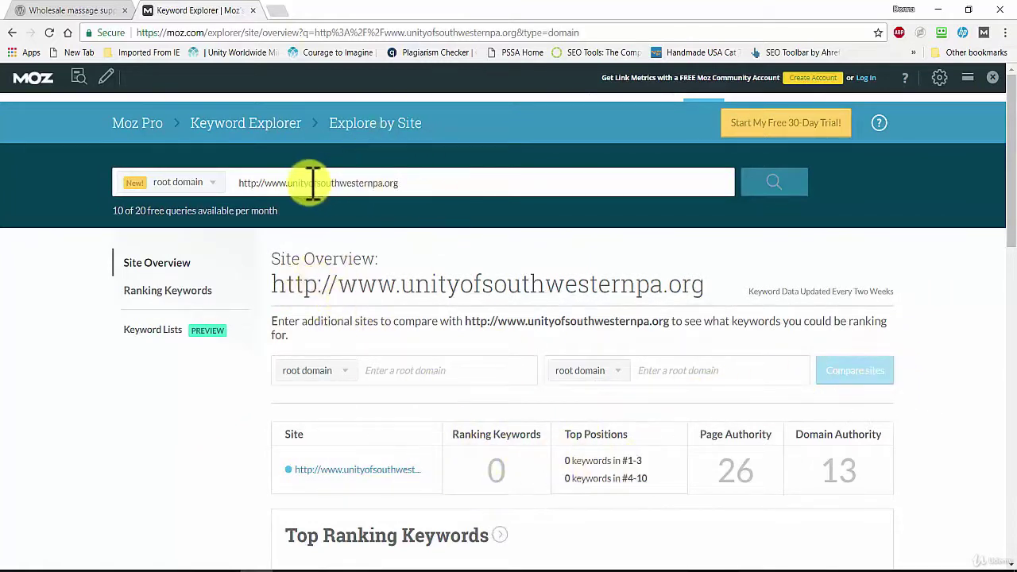
drag(288, 182, 518, 168)
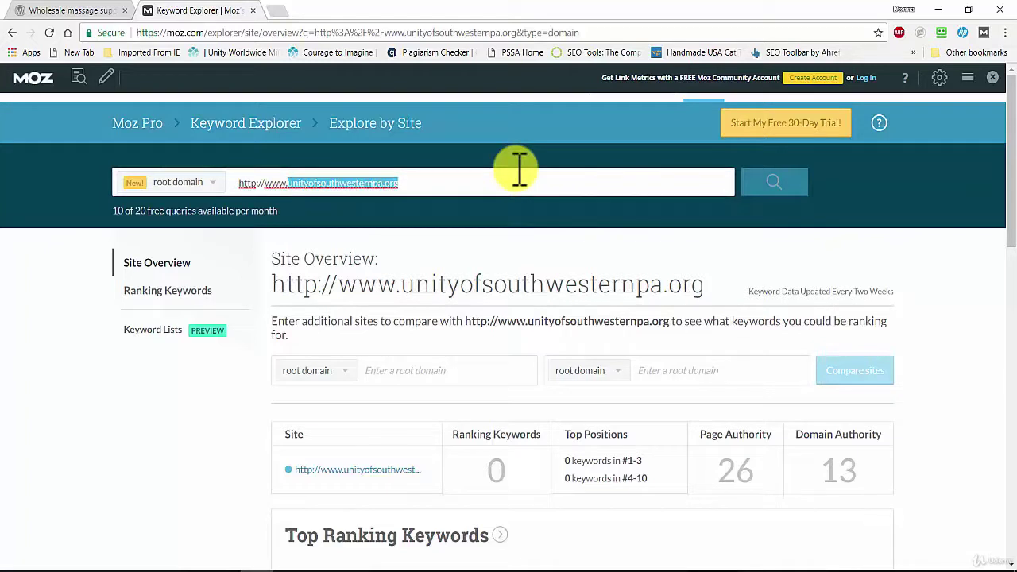
key(BackSpace)
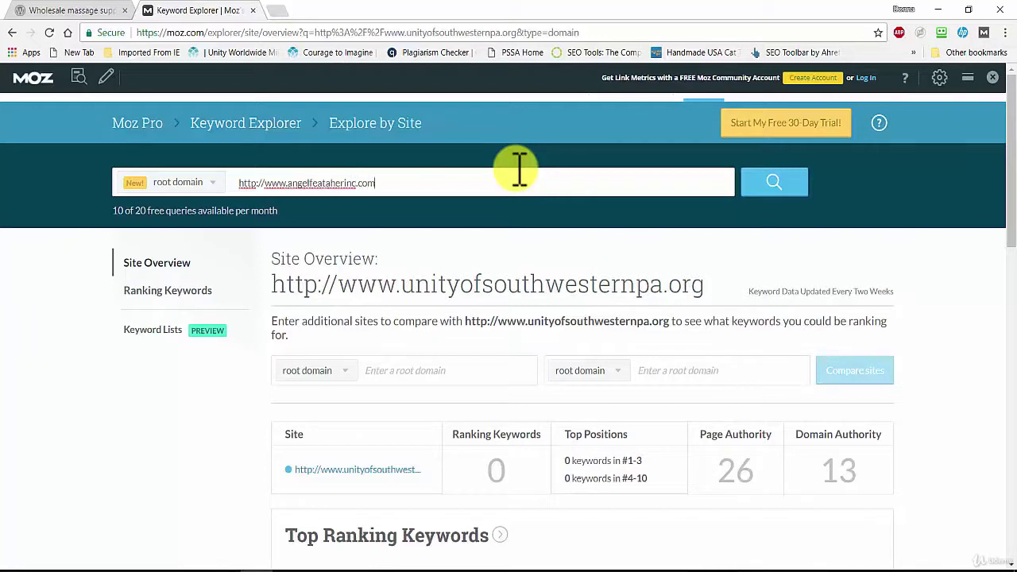
click(780, 187)
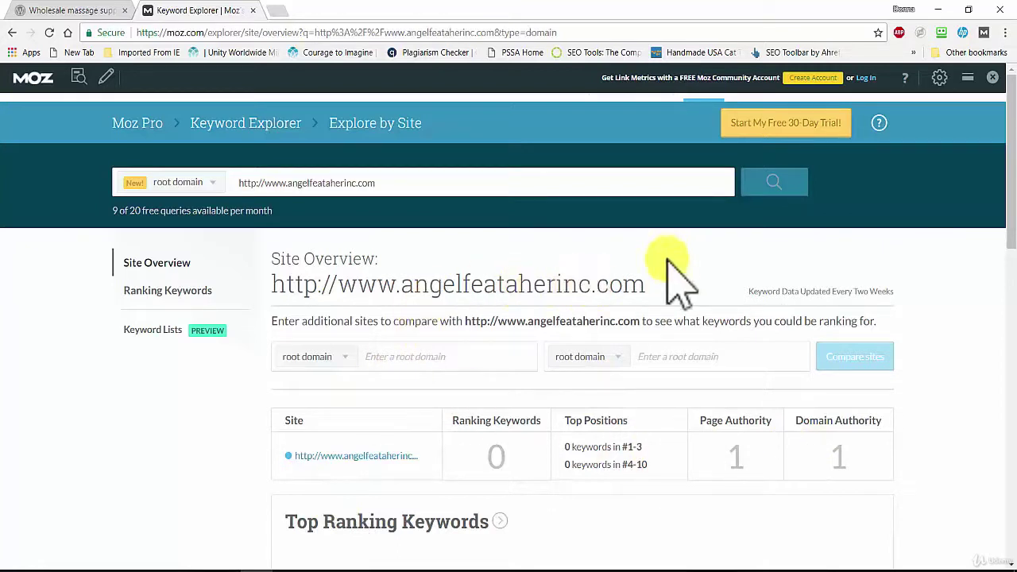
click(330, 183)
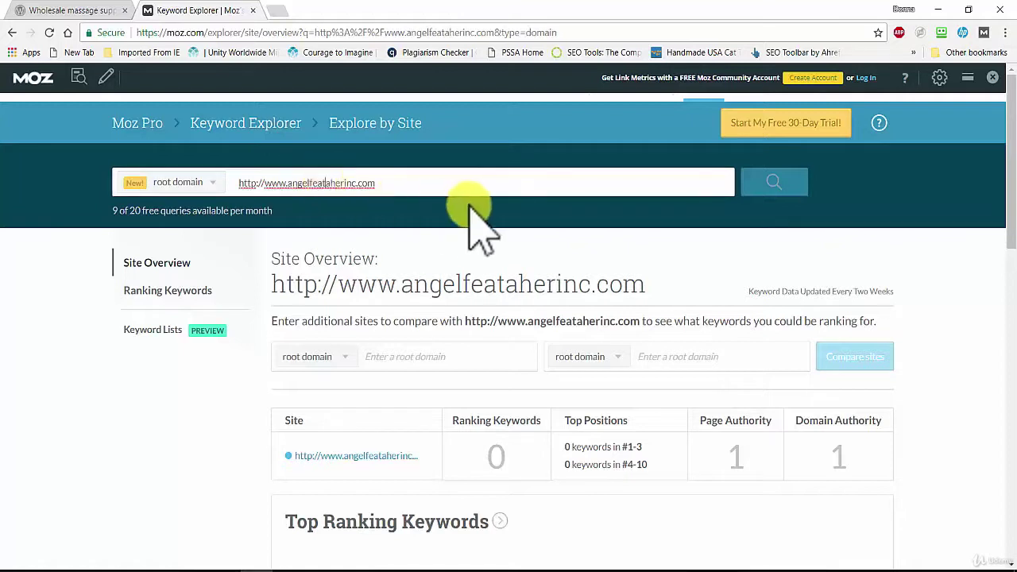
key(Delete)
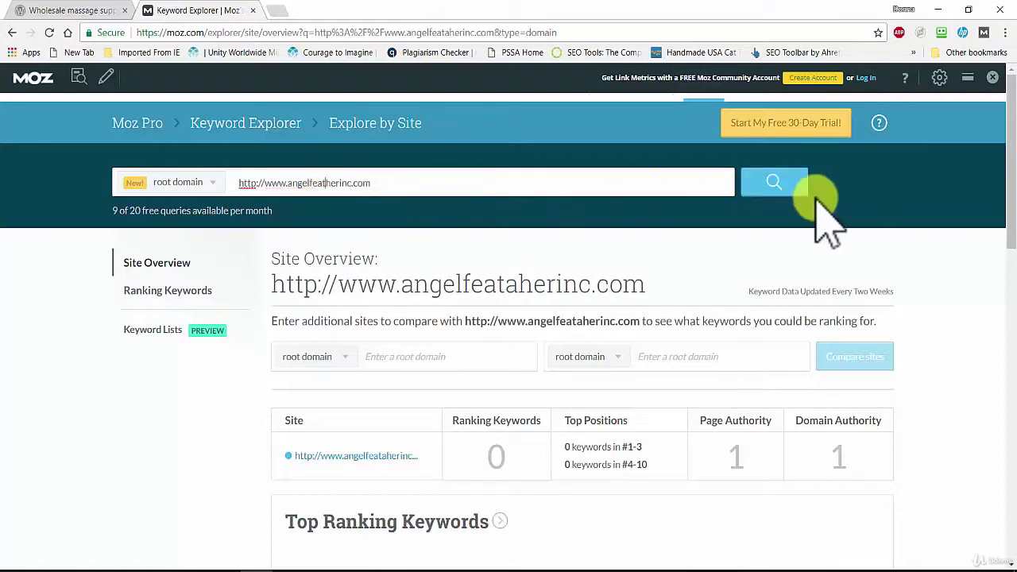
click(774, 187)
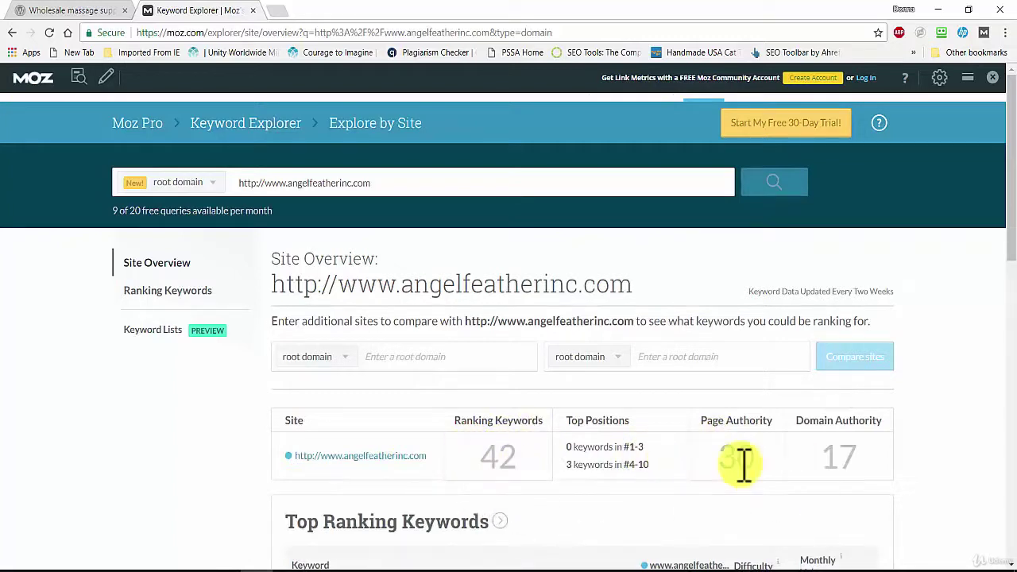
drag(1012, 191, 1006, 278)
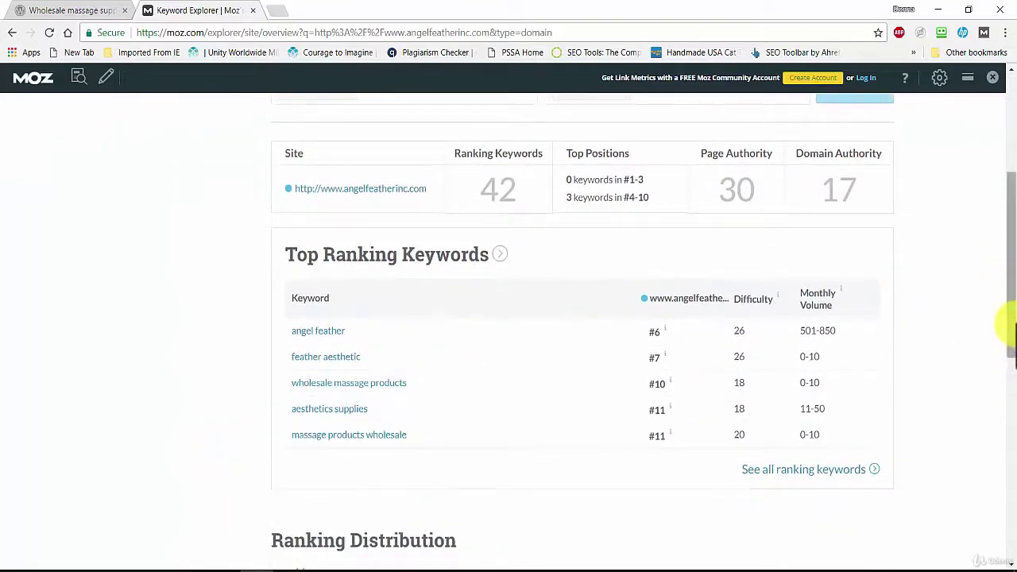
drag(1012, 336, 1012, 182)
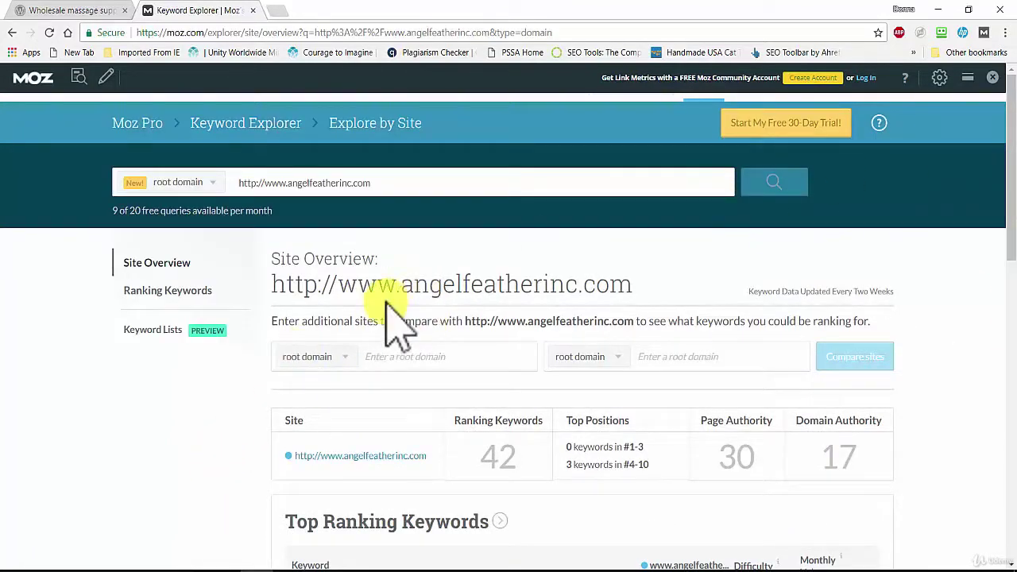